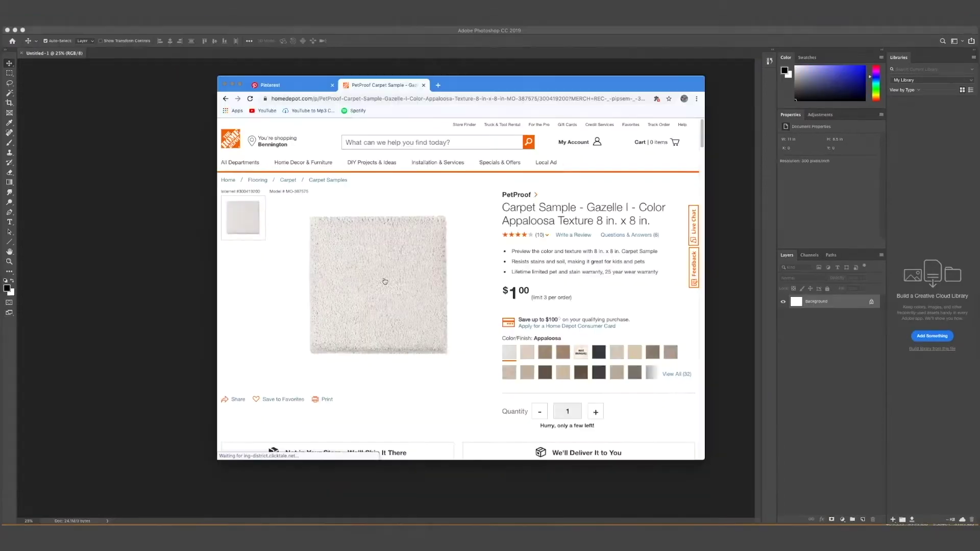
Enlarge the carpet sample photo, create a folder named room on the Desktop, and save the photo into it
click(387, 280)
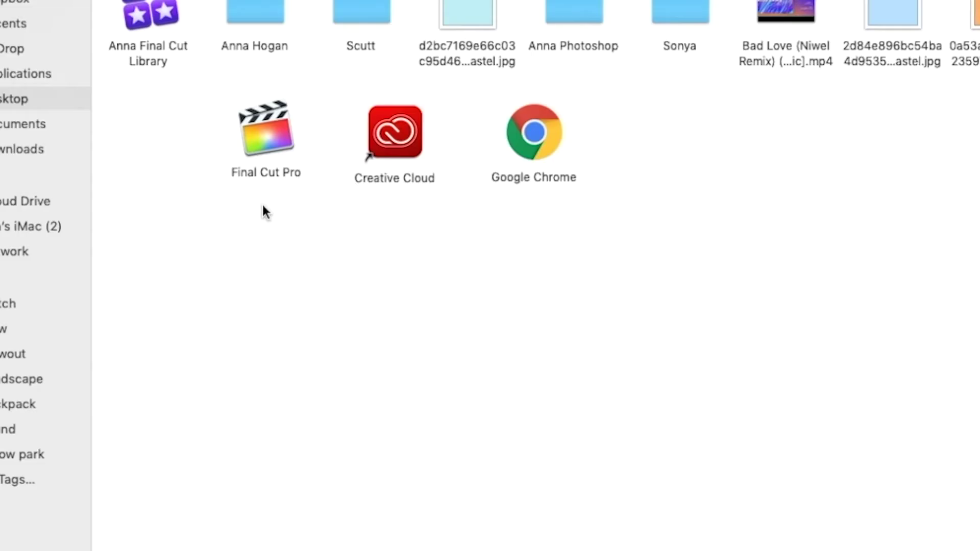
right_click(262, 210)
click(293, 225)
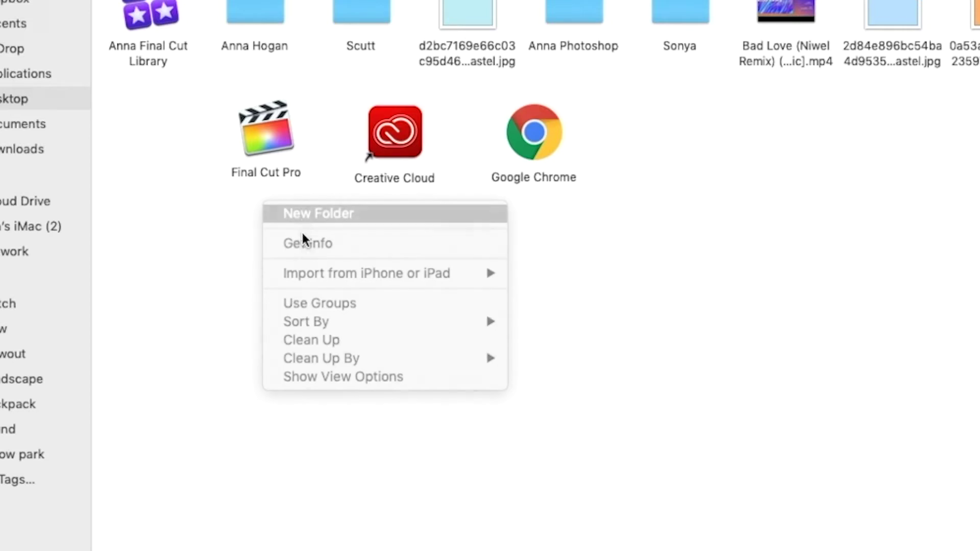
key(BackSpace)
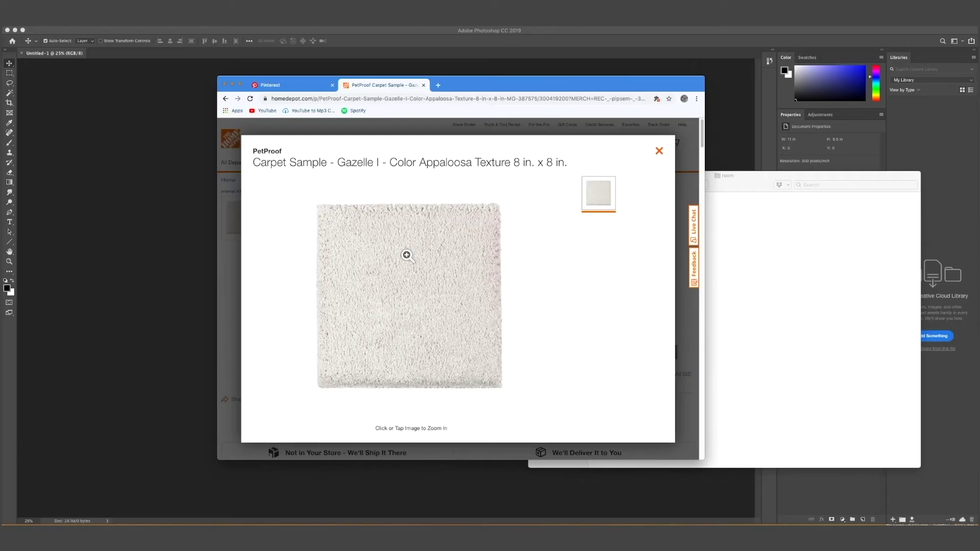
drag(405, 254, 630, 225)
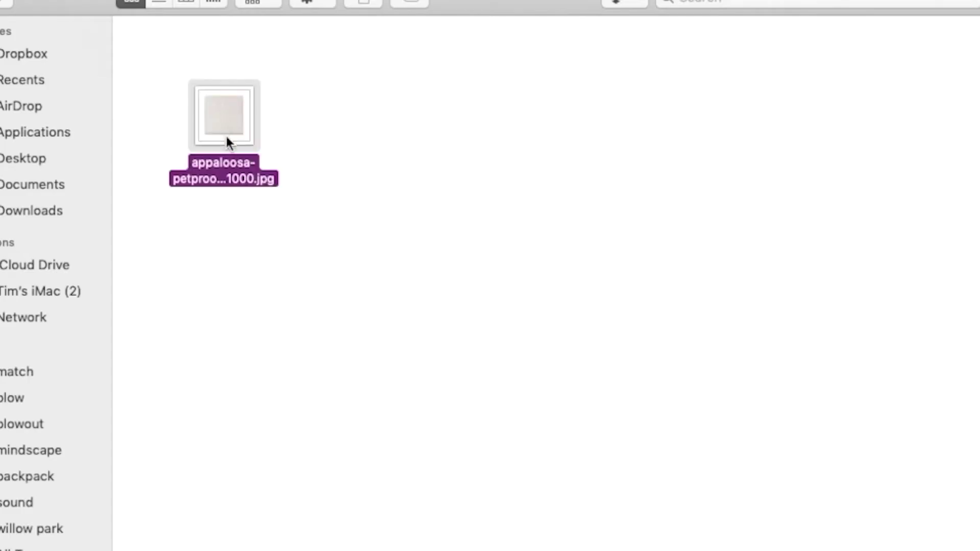
Rename the saved carpet image as rug flooring and open it in Photoshop
key(Return)
text(rug flo)
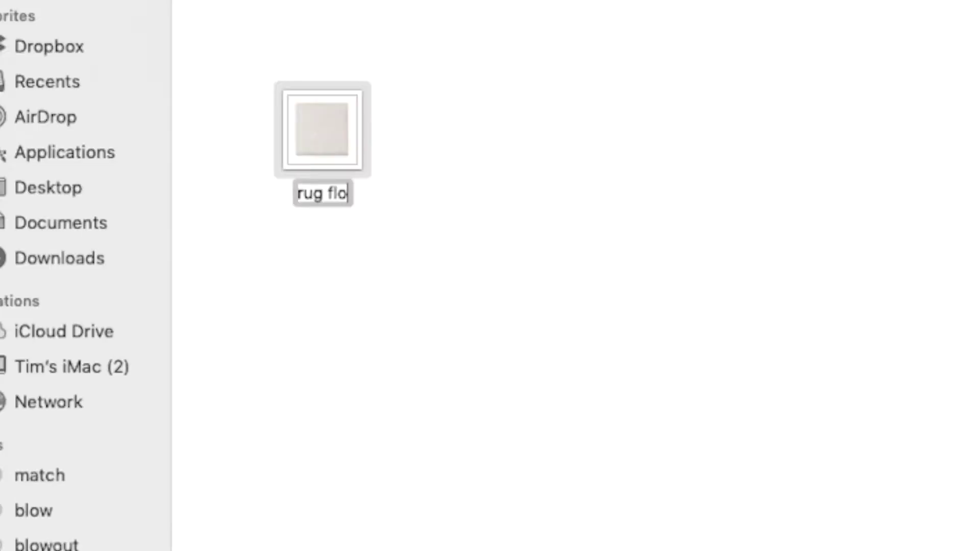
text(oring)
drag(613, 221, 674, 524)
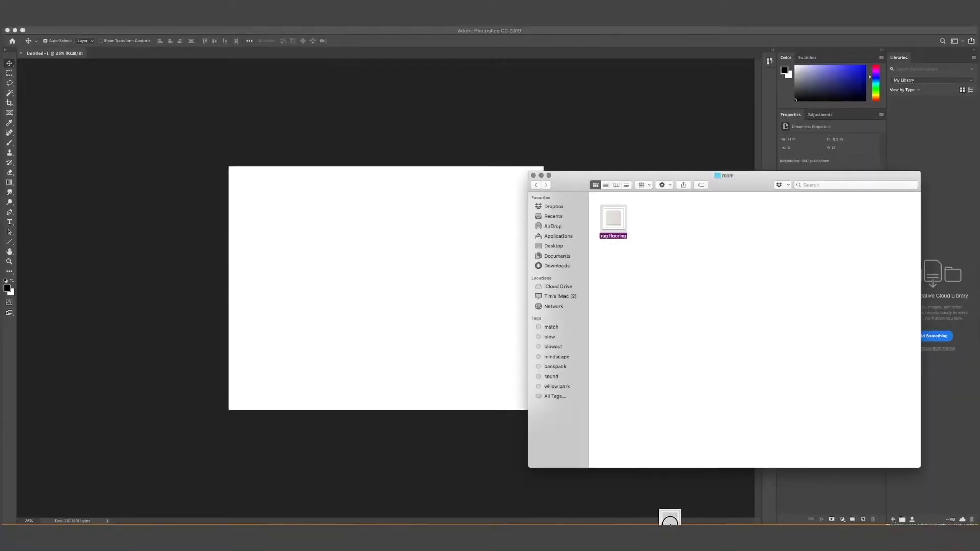
drag(429, 487, 431, 488)
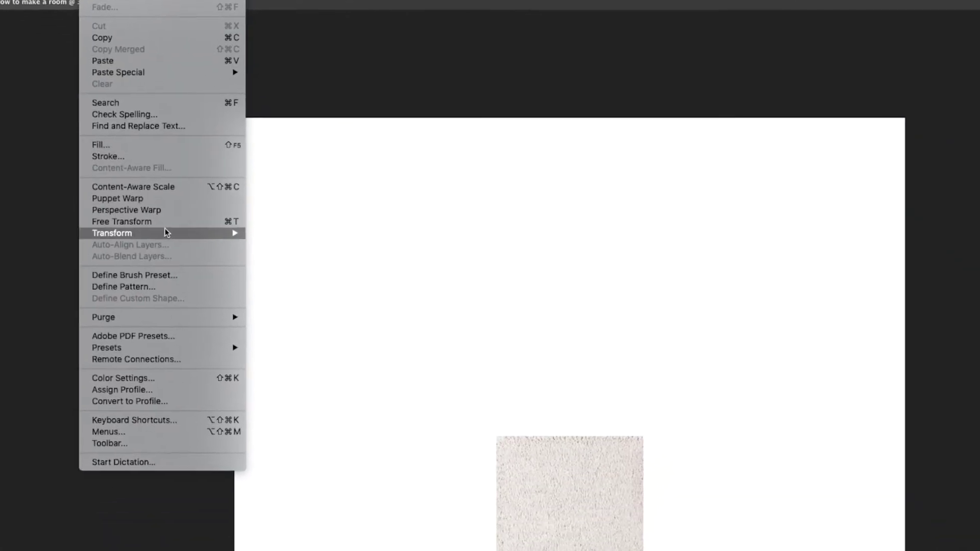
Scale the carpet layer up to about 172% and place it in the lower middle of the canvas
mouse_move(164, 233)
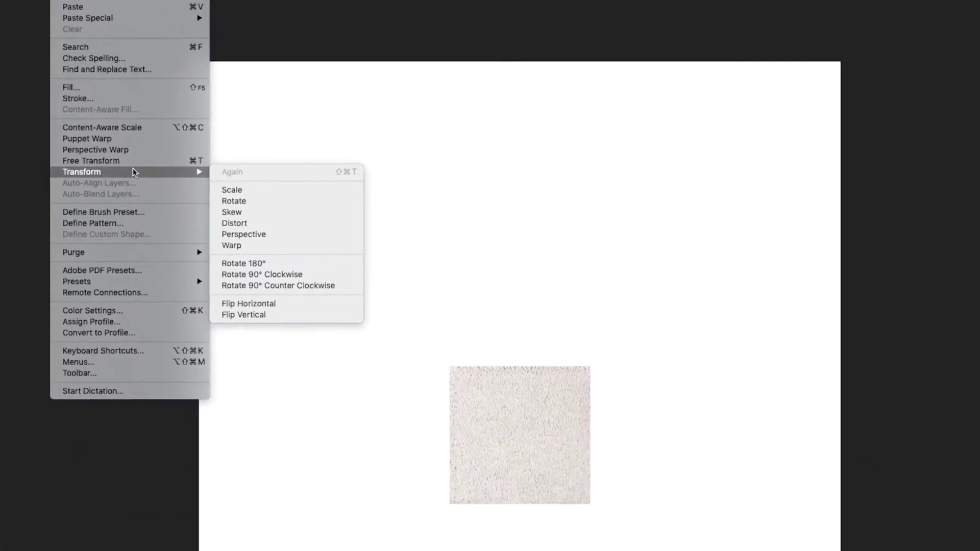
click(286, 252)
drag(340, 330, 366, 333)
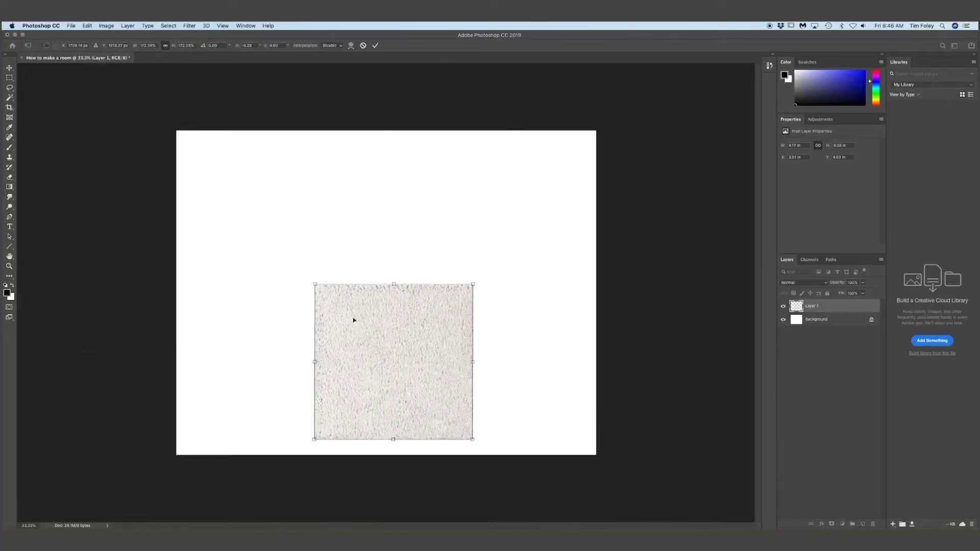
Apply a Perspective transform to the carpet so it narrows toward the back and spans the canvas width at the bottom edge
click(87, 26)
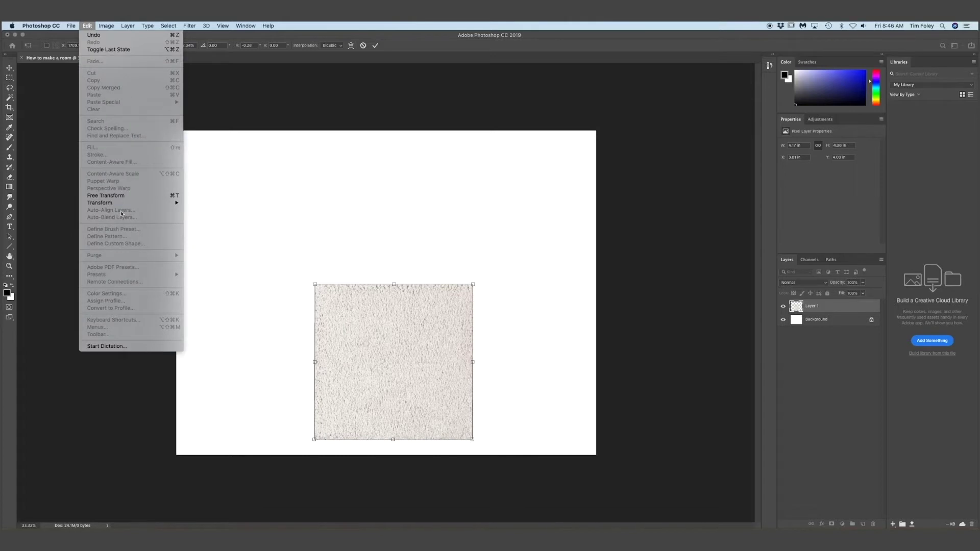
mouse_move(122, 203)
click(227, 243)
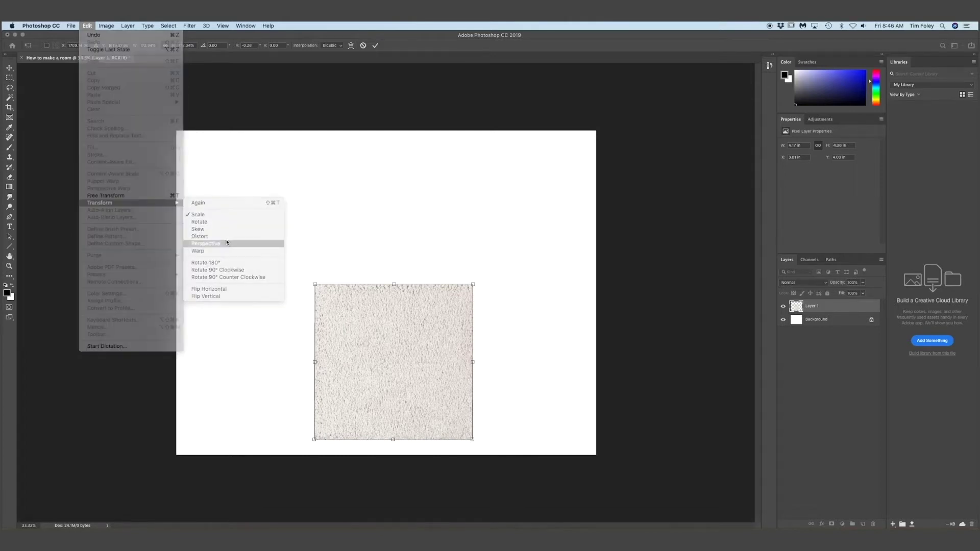
drag(472, 284, 446, 284)
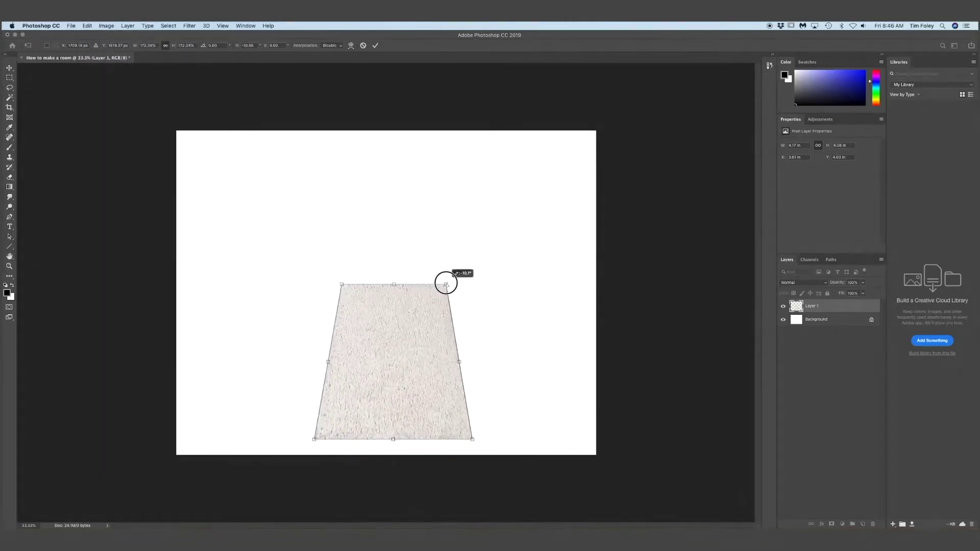
drag(314, 439, 240, 431)
drag(342, 284, 308, 282)
drag(343, 374, 347, 394)
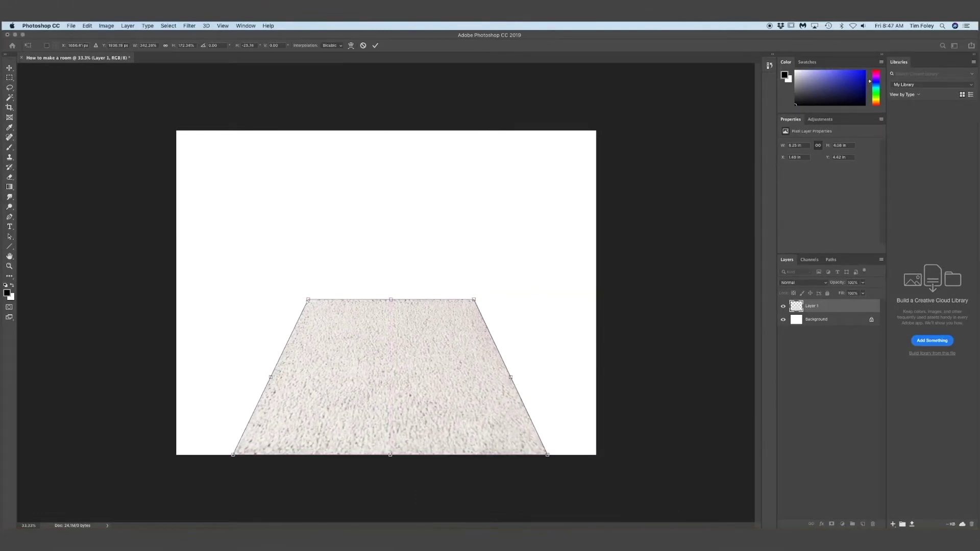
drag(308, 300, 345, 319)
drag(234, 457, 170, 453)
mouse_move(344, 301)
mouse_down()
mouse_move(339, 317)
mouse_move(316, 324)
mouse_move(499, 280)
mouse_up()
Fill the area around the carpet floor with sky blue and the rectangular back wall above it with a lighter blue
click(9, 187)
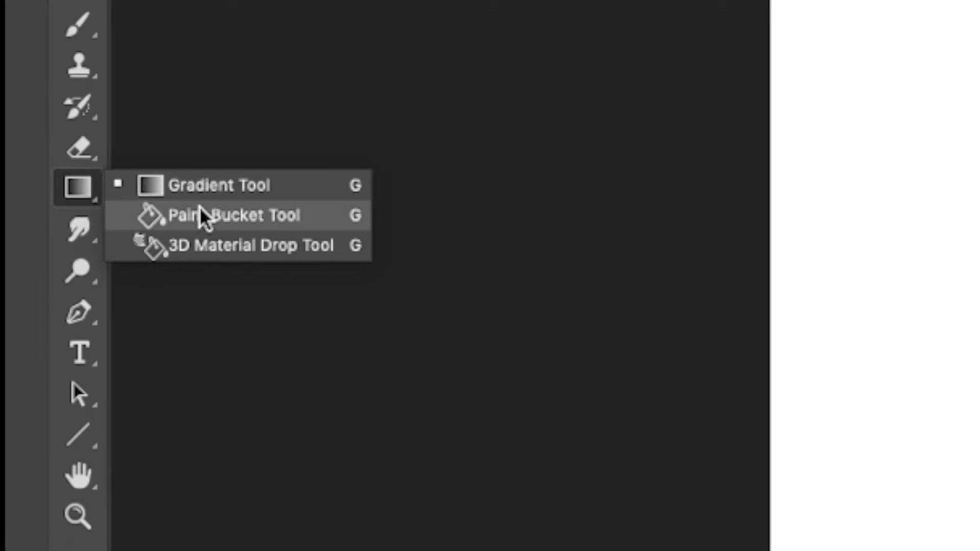
click(219, 218)
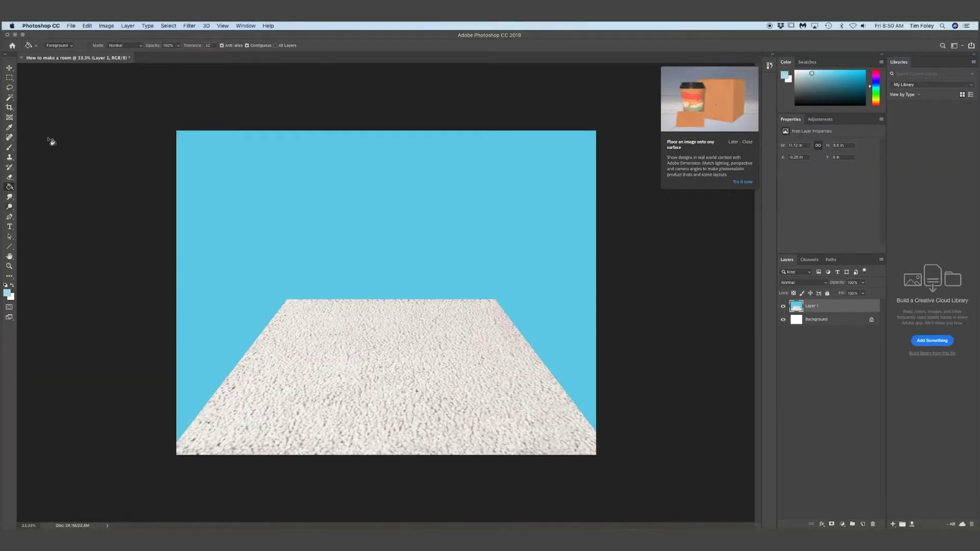
key(m)
drag(287, 299, 494, 125)
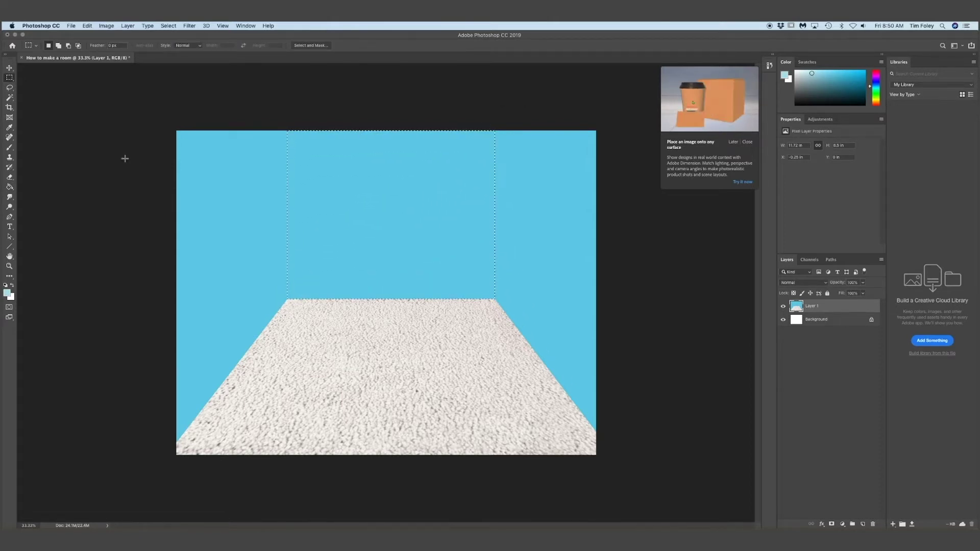
click(9, 186)
click(376, 208)
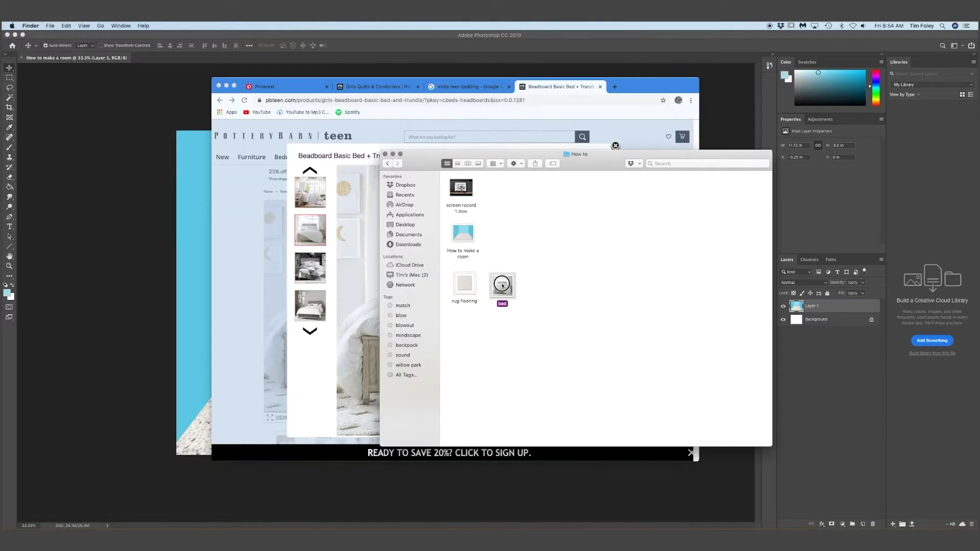
Open the bed image in Photoshop and outline the bed with its window using the Polygonal Lasso Tool
mouse_move(502, 285)
mouse_down()
mouse_move(608, 447)
mouse_move(697, 525)
mouse_up()
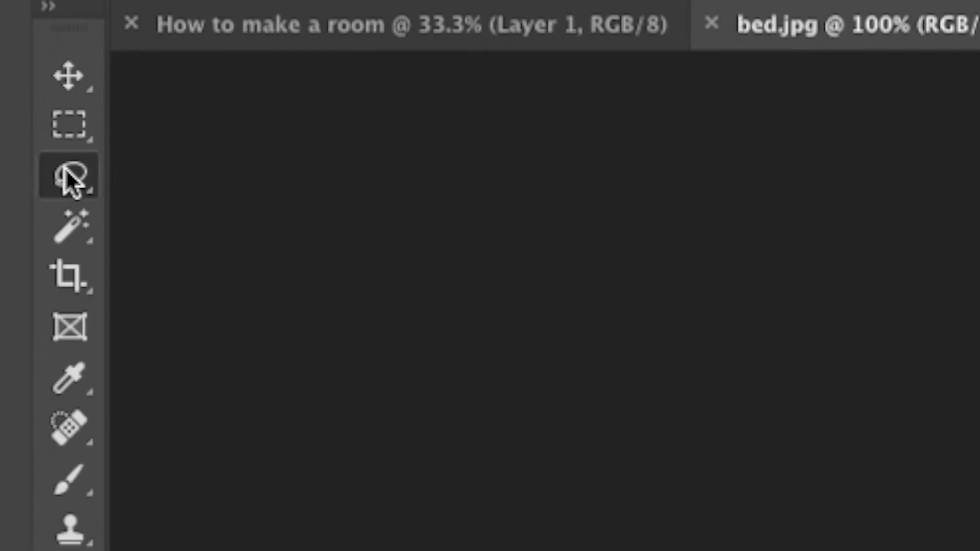
click(9, 86)
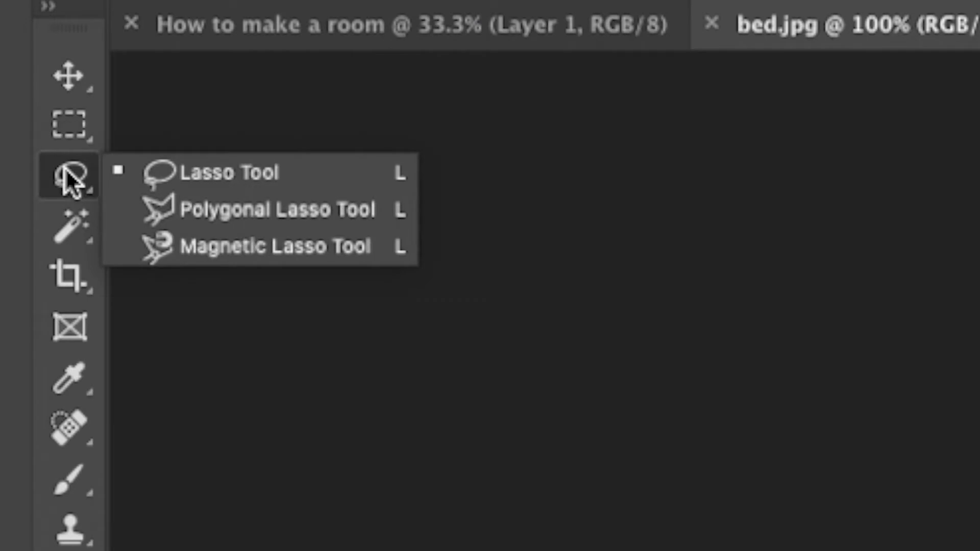
click(218, 211)
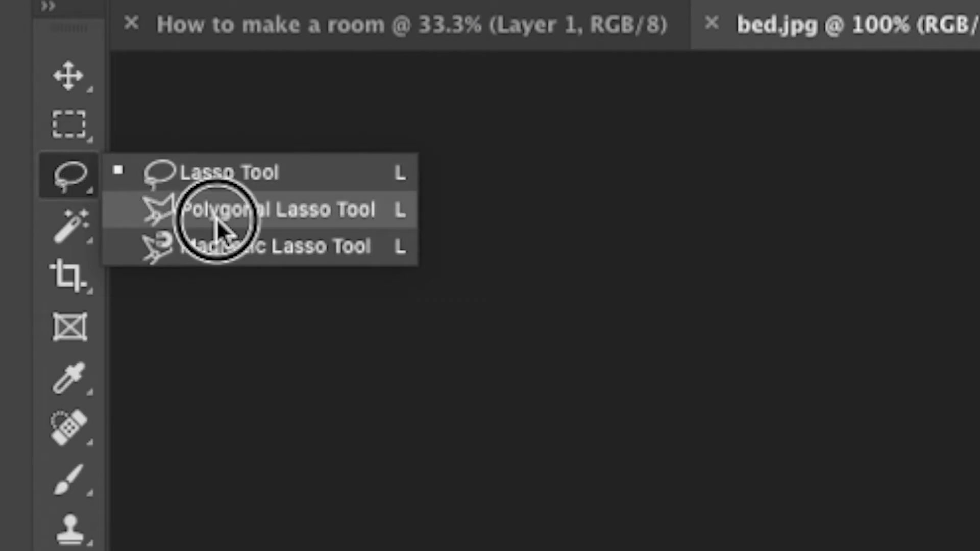
click(468, 158)
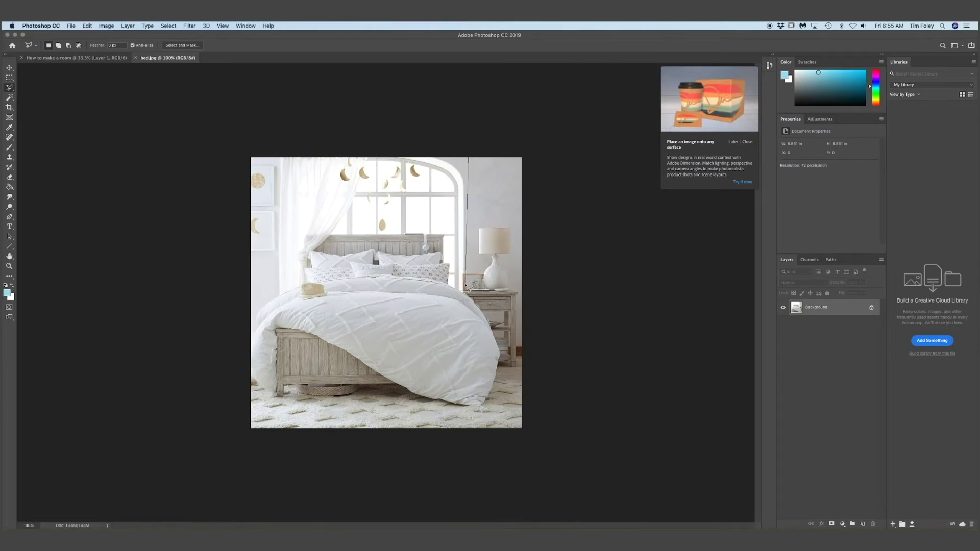
click(465, 287)
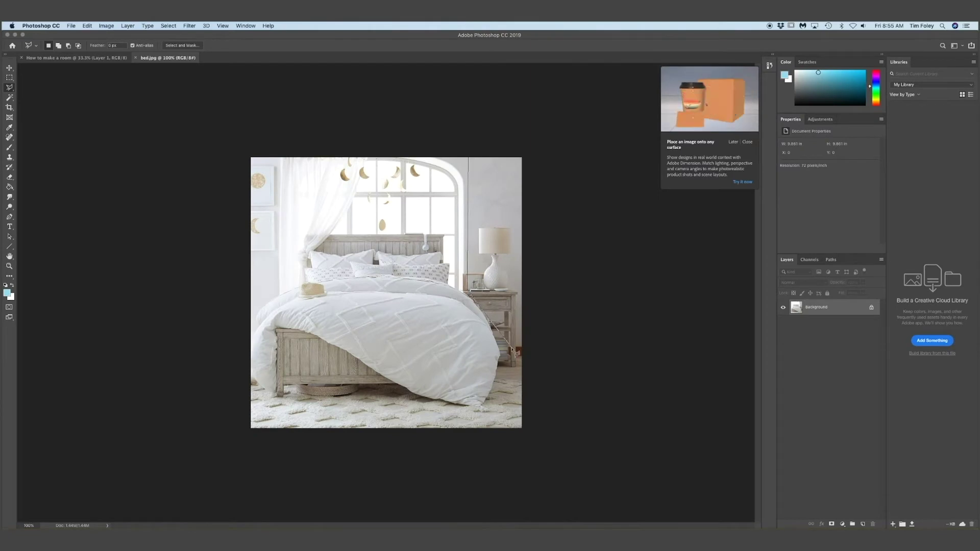
click(252, 408)
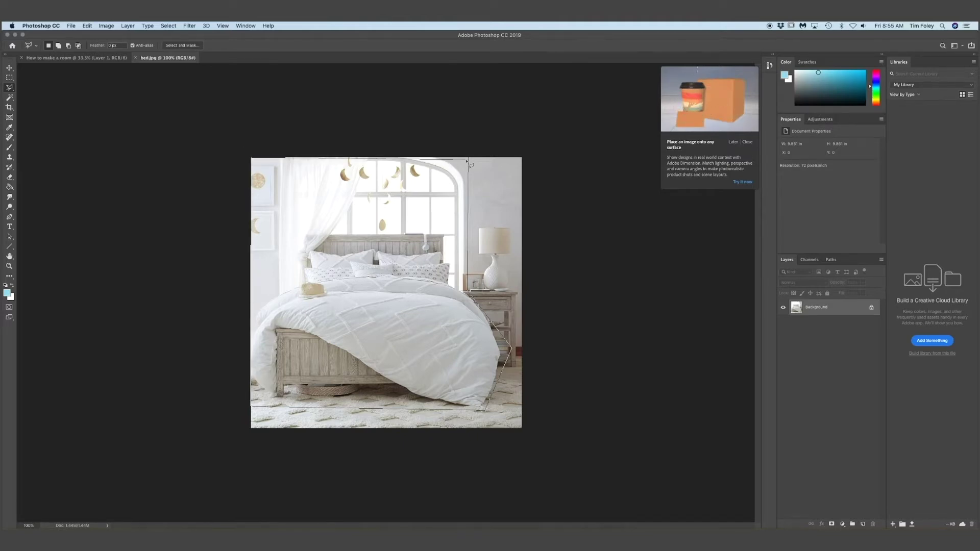
click(470, 165)
Copy the selected bed into the How to make a room document and position it against the back wall
key(ctrl+c)
click(76, 58)
key(ctrl+v)
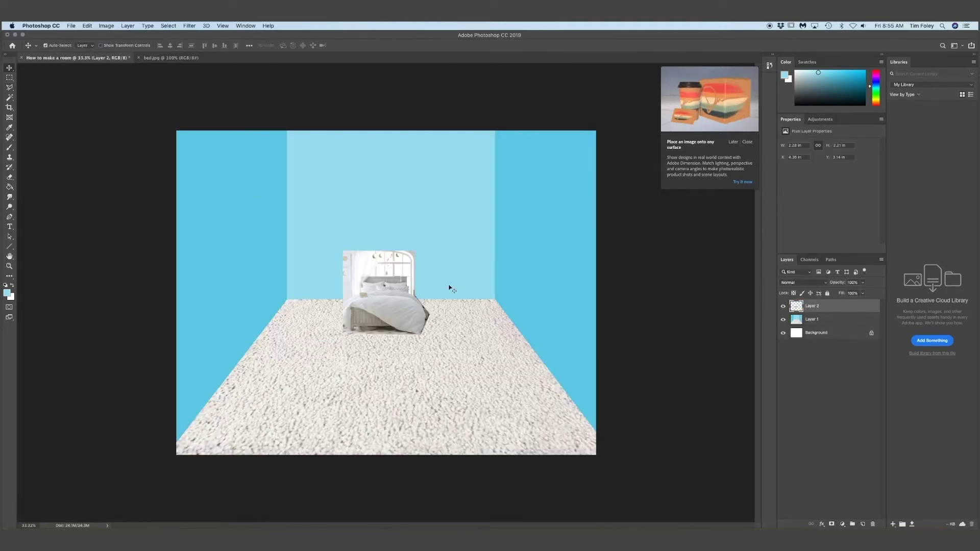
drag(388, 285, 394, 280)
Scale the pasted bed up to about 4.2 in wide and place it centrally against the back wall
key(super+plus)
click(87, 26)
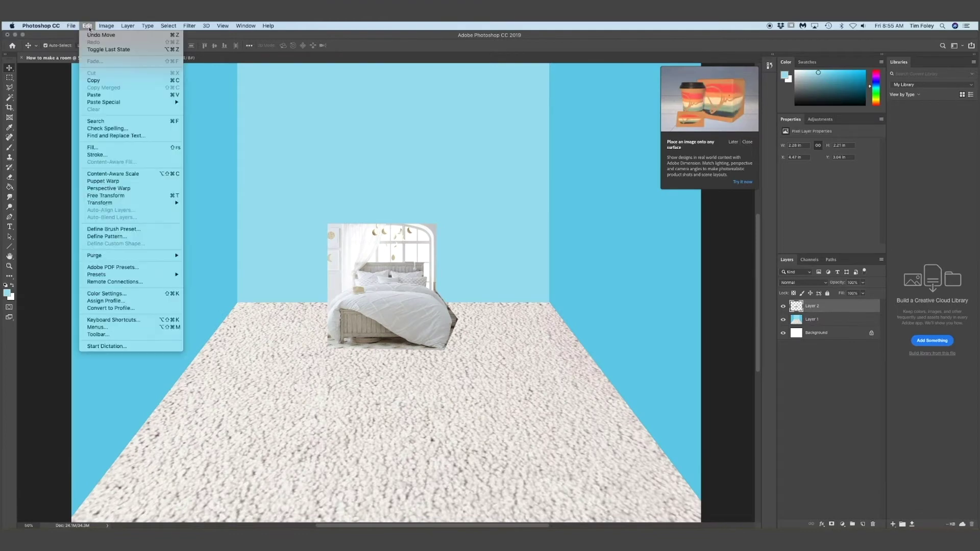
mouse_move(127, 202)
click(199, 214)
drag(328, 223, 250, 149)
drag(321, 247, 365, 245)
drag(294, 153, 263, 109)
drag(356, 229, 372, 254)
key(Return)
Erase the wall and picture frames beside the window and bed on the bed layer
click(9, 176)
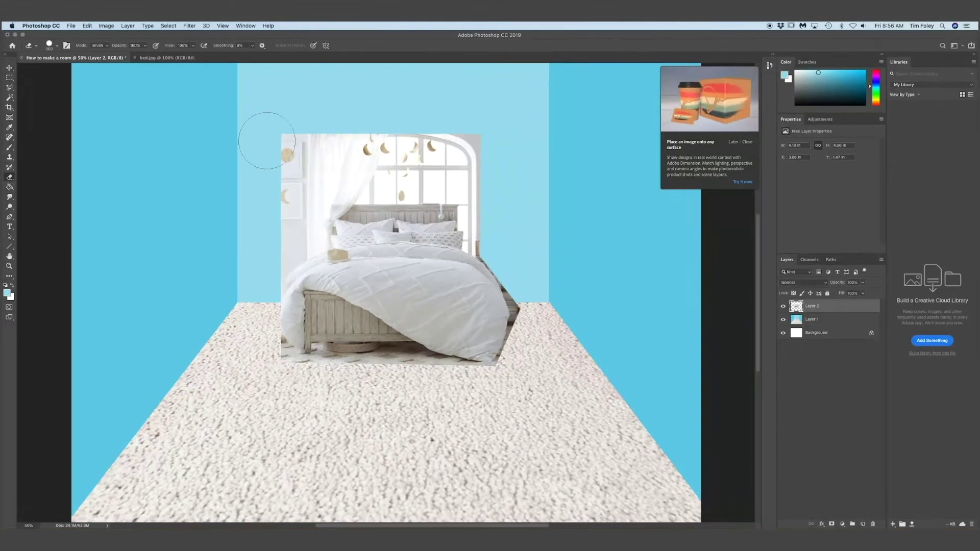
drag(274, 133, 275, 151)
key(super+plus)
scroll(273, 120, up, 5)
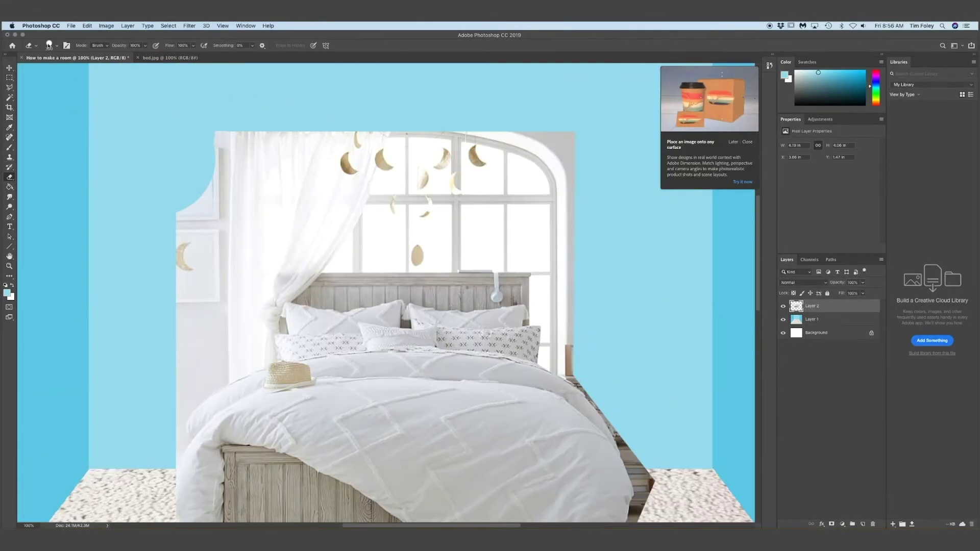
mouse_move(185, 230)
mouse_down()
mouse_move(173, 349)
mouse_move(202, 309)
mouse_move(193, 372)
mouse_up()
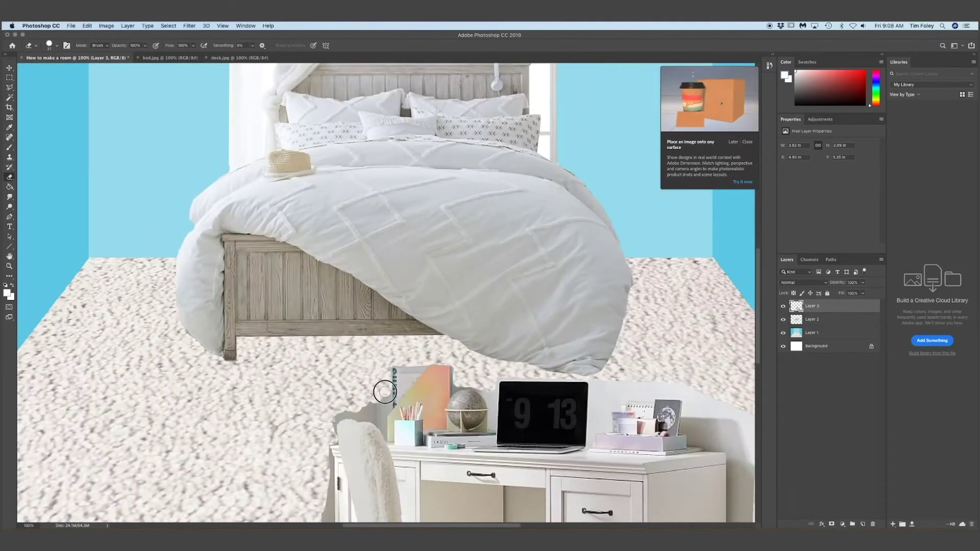
Erase the leftover background around the pasted desk, its chair and the objects standing on it
key(super+plus)
scroll(210, 415, down, 3)
scroll(210, 415, right, 10)
mouse_move(279, 366)
mouse_down()
mouse_move(255, 437)
mouse_move(321, 346)
mouse_move(507, 477)
mouse_move(554, 434)
mouse_up()
scroll(536, 240, down, 10)
mouse_move(563, 479)
mouse_down()
mouse_move(540, 209)
mouse_move(278, 422)
mouse_move(190, 463)
mouse_move(485, 415)
mouse_move(534, 332)
mouse_move(534, 199)
mouse_move(532, 327)
mouse_move(514, 420)
mouse_move(497, 420)
mouse_up()
scroll(533, 188, up, 5)
scroll(533, 327, down, 5)
scroll(496, 420, left, 9)
mouse_move(229, 451)
mouse_down()
mouse_move(464, 444)
mouse_move(612, 421)
mouse_up()
scroll(510, 421, up, 3)
mouse_move(433, 505)
mouse_down()
mouse_move(431, 159)
mouse_move(406, 327)
mouse_move(380, 173)
mouse_up()
scroll(380, 230, down, 3)
mouse_move(234, 403)
mouse_down()
mouse_move(385, 416)
mouse_move(378, 352)
mouse_up()
scroll(377, 357, left, 7)
mouse_move(255, 439)
mouse_down()
mouse_move(301, 371)
mouse_move(347, 449)
mouse_move(190, 345)
mouse_move(194, 102)
mouse_up()
key(super+0)
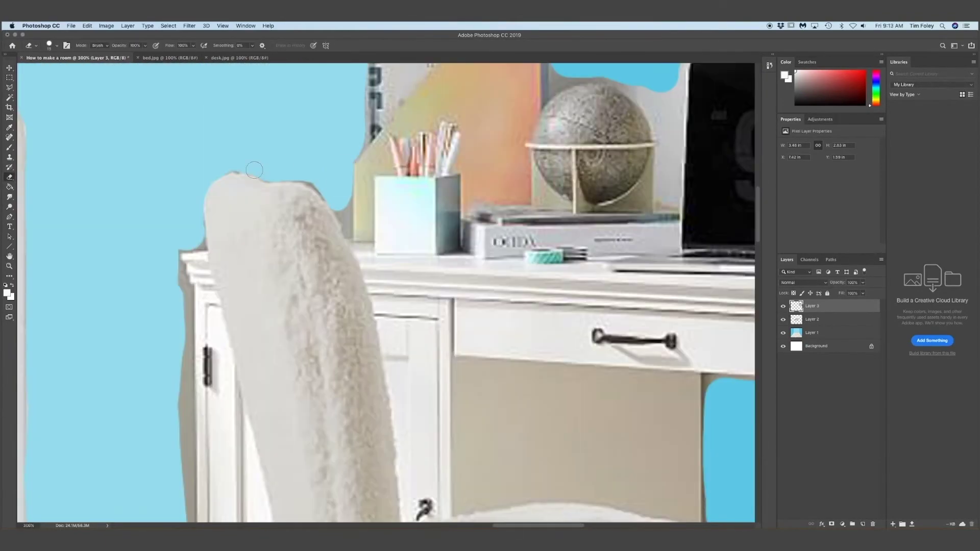
Clean up the background remnants along the chair back, the desk's left side and the globe with the Eraser
scroll(216, 237, left, 2)
scroll(209, 301, down, 10)
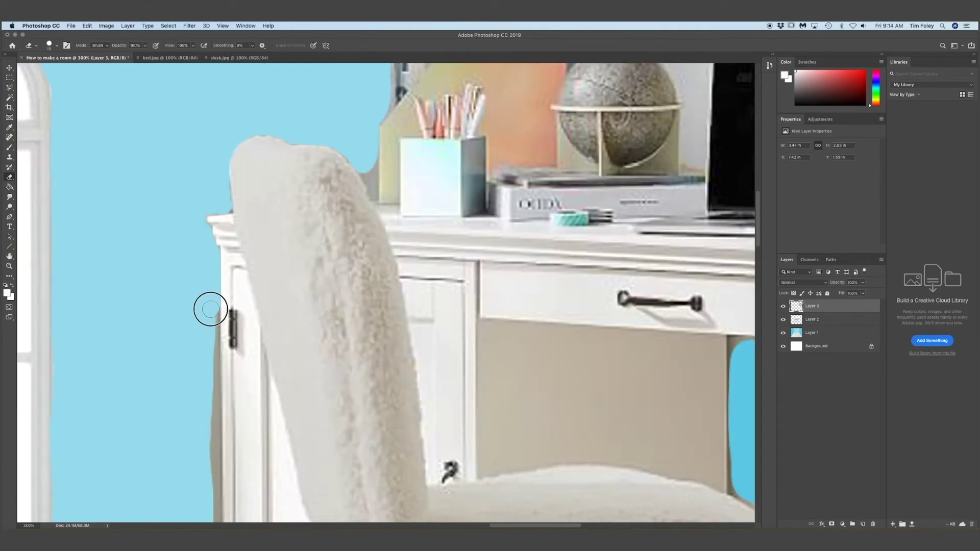
scroll(216, 400, up, 4)
scroll(205, 153, down, 8)
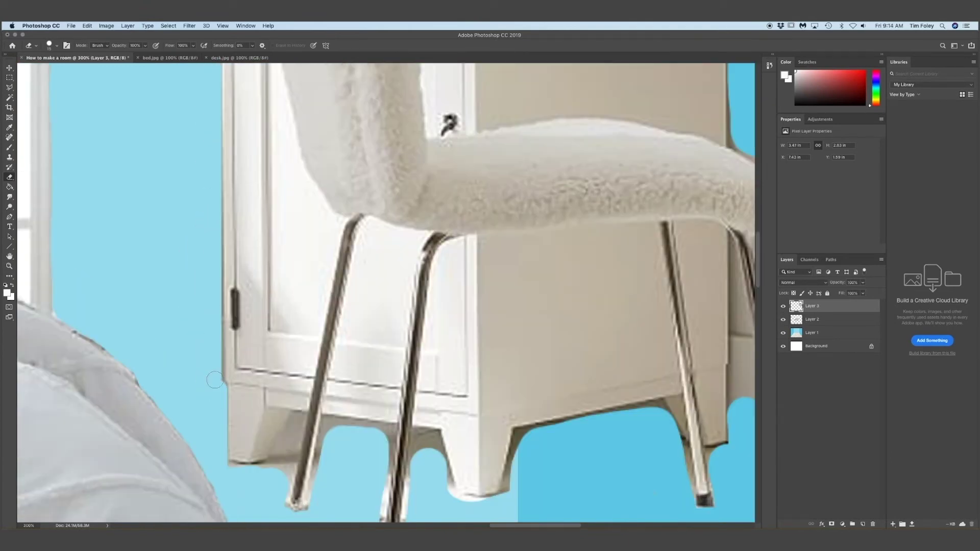
scroll(202, 189, up, 8)
scroll(207, 128, down, 9)
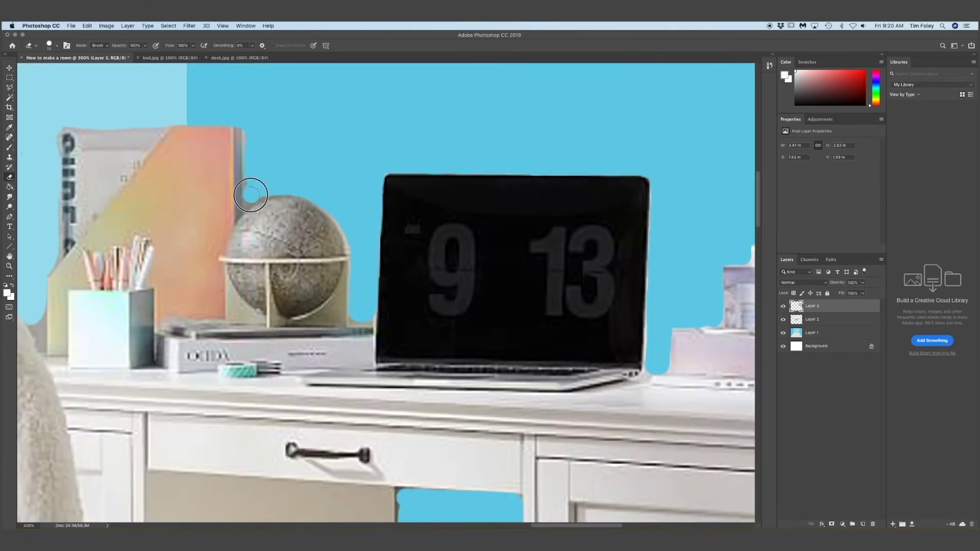
scroll(132, 349, left, 4)
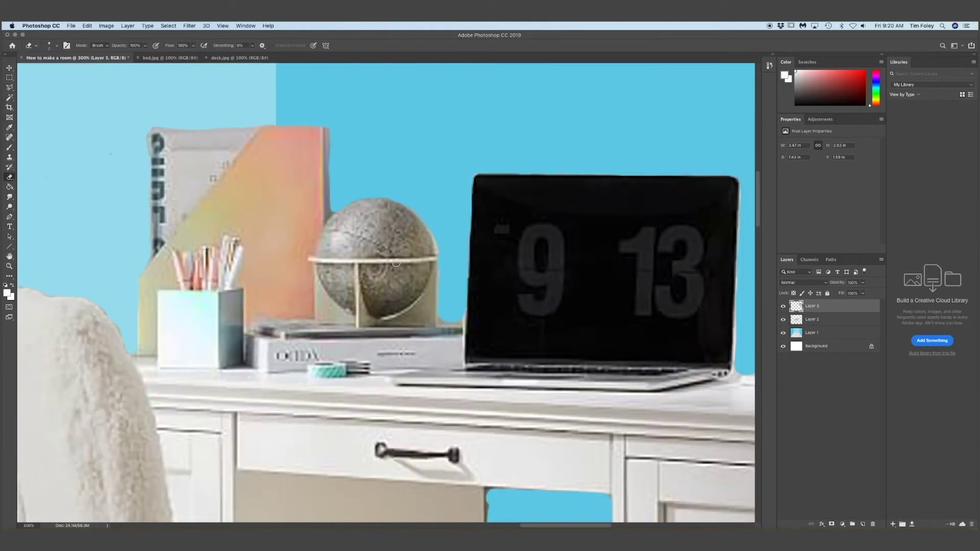
Erase the background remnants between the books and laptop, beneath the desk, and along the chair's seat and right leg
drag(439, 321, 462, 321)
key(super+minus)
scroll(455, 299, down, 4)
key(super+plus)
key(super+plus)
drag(406, 269, 408, 444)
scroll(408, 357, down, 5)
drag(409, 289, 420, 357)
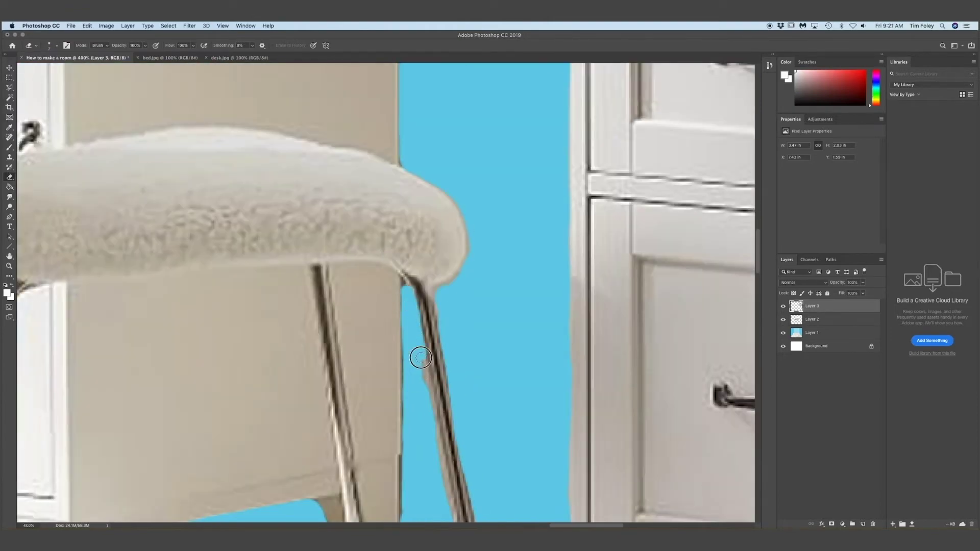
scroll(420, 357, down, 5)
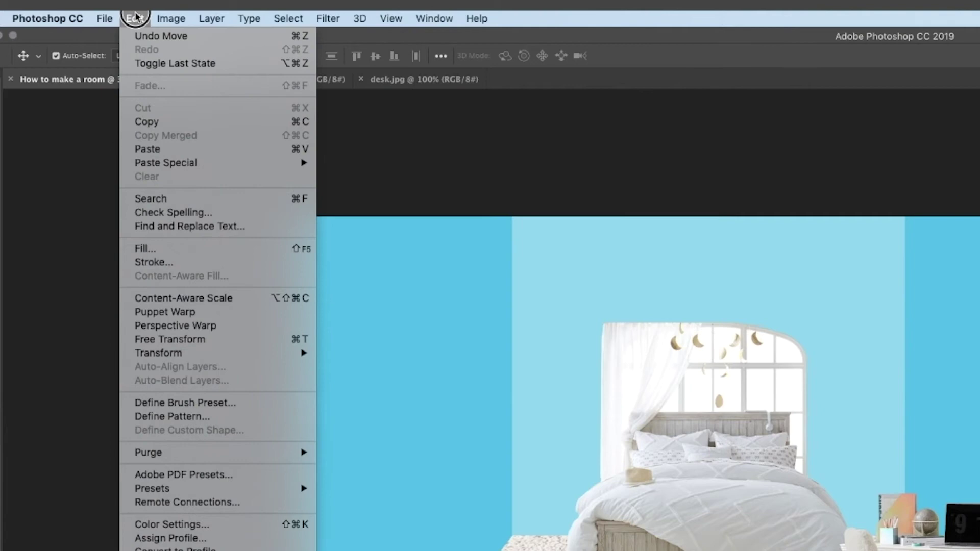
Skew the desk layer so its upper and lower edges slant with the right wall's perspective
click(87, 24)
click(133, 19)
mouse_move(201, 351)
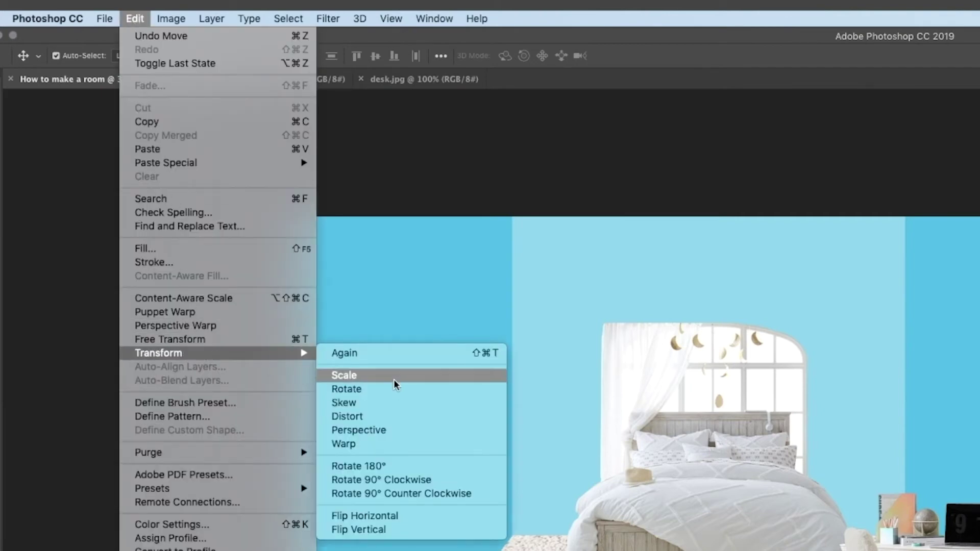
click(392, 402)
drag(461, 277, 466, 293)
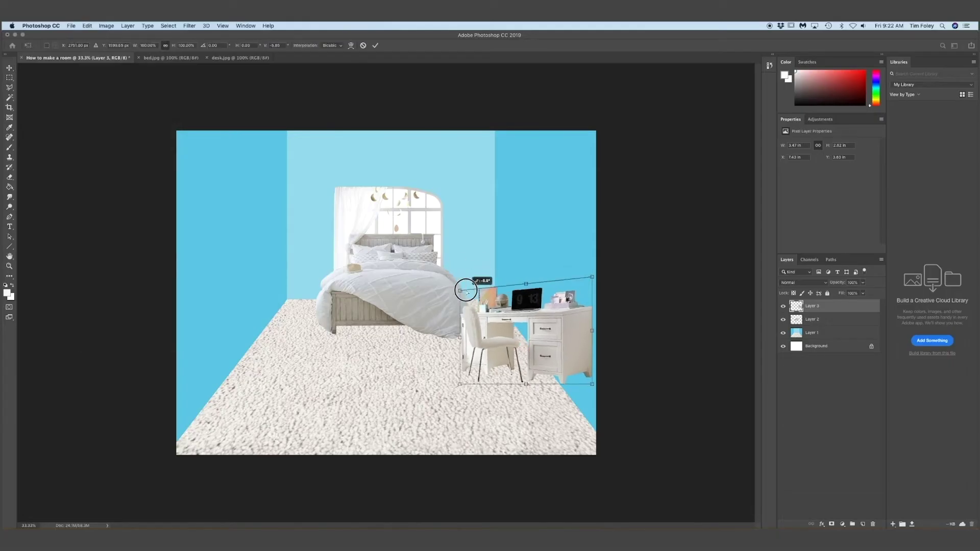
mouse_move(587, 381)
mouse_down()
mouse_move(591, 362)
mouse_move(591, 391)
mouse_move(588, 382)
mouse_up()
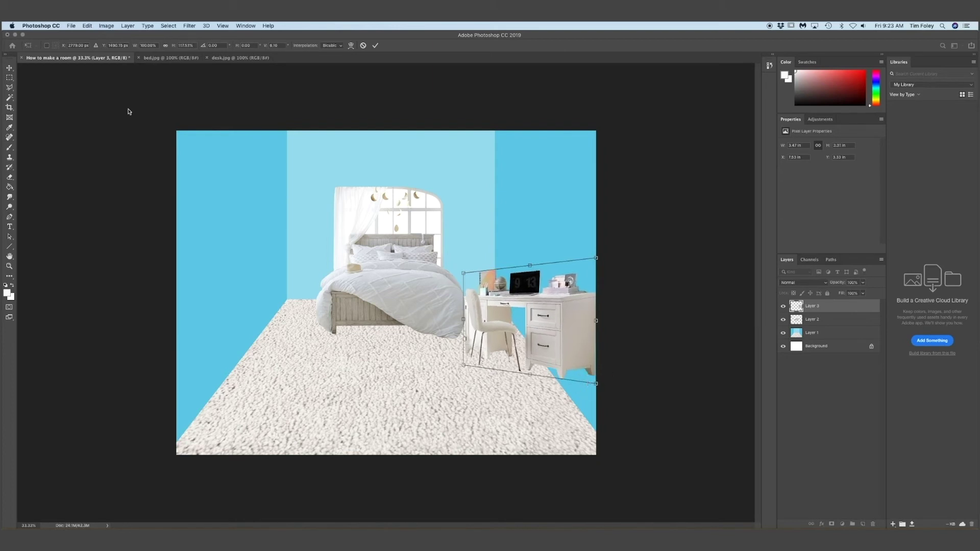
Rotate the desk clockwise by about 11 degrees to follow the angle of the right wall
click(87, 26)
mouse_move(102, 202)
click(223, 215)
click(87, 26)
click(207, 221)
drag(449, 263, 456, 253)
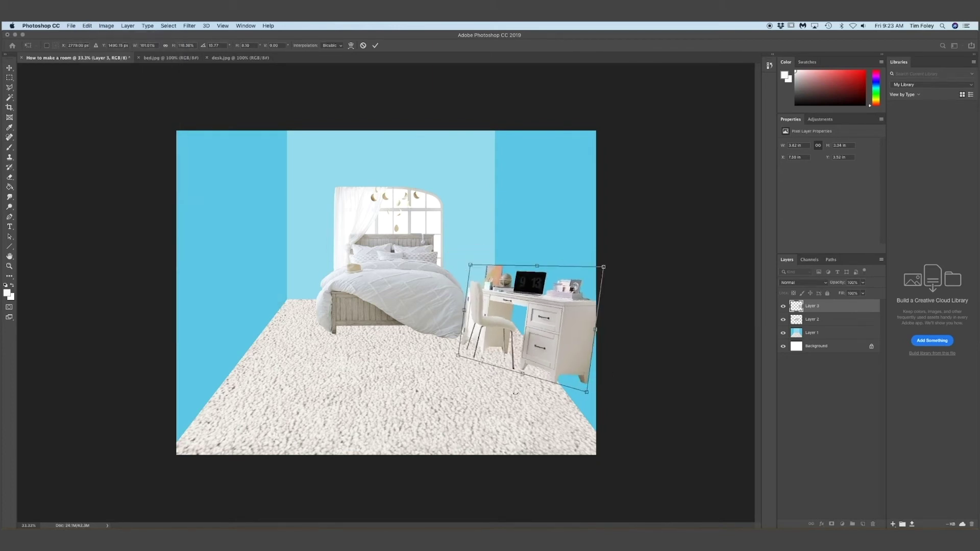
drag(591, 400, 589, 393)
Shift the desk's lower edge sideways so its vertical sides stand upright again
click(87, 25)
click(229, 236)
click(86, 26)
click(224, 242)
drag(521, 374, 531, 376)
click(71, 25)
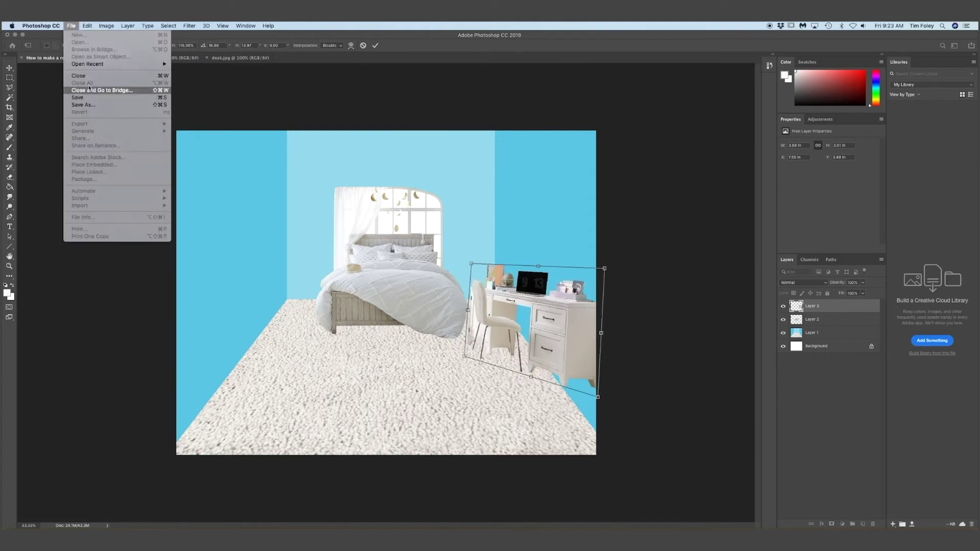
Rotate the desk further clockwise to about 28 degrees and nudge it into place by the right wall
mouse_move(86, 25)
mouse_move(102, 202)
click(223, 223)
drag(468, 260, 486, 246)
drag(538, 292, 534, 295)
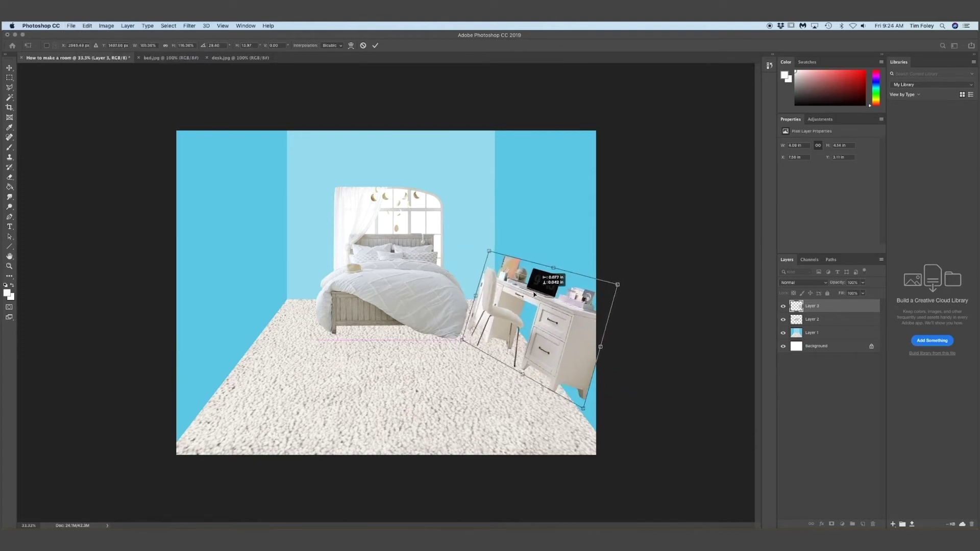
Skew the rotated desk by its lower edge so its sides become nearly vertical
click(87, 26)
click(215, 224)
click(87, 26)
click(214, 229)
drag(522, 374, 550, 390)
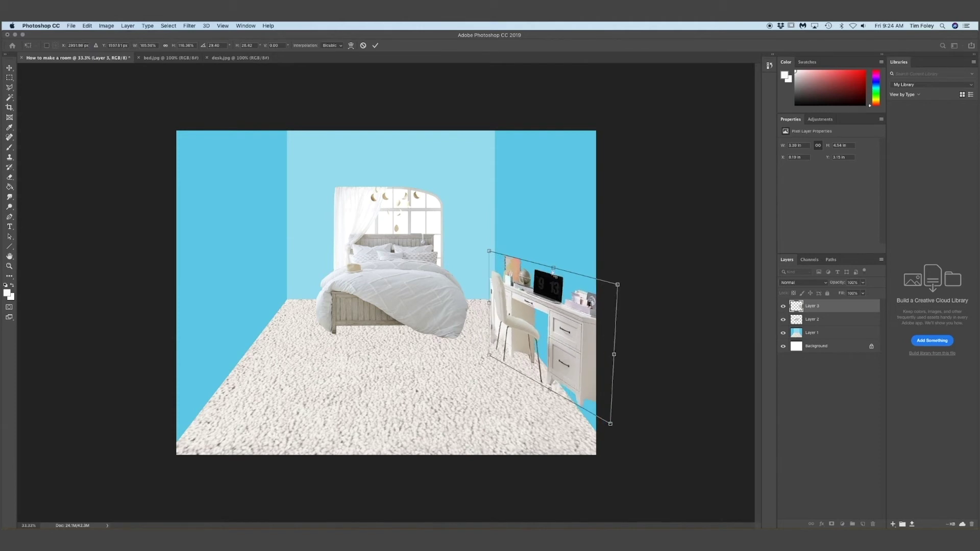
Adjust the desk's corners and edges so it fits inside the room along the right wall
drag(553, 270, 550, 269)
drag(550, 389, 541, 384)
drag(601, 419, 581, 410)
drag(475, 351, 474, 351)
drag(480, 251, 482, 261)
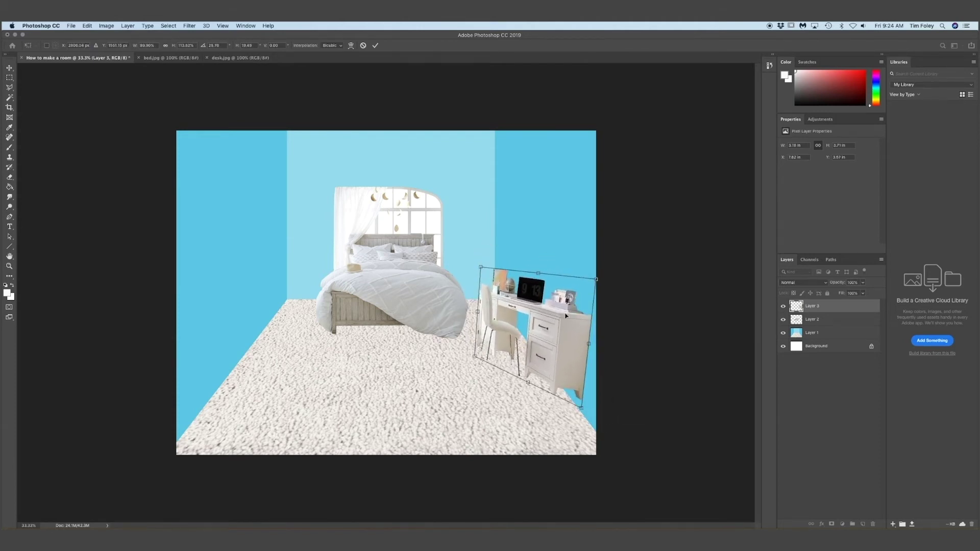
Warp the desk, raising its outer upper corner and reshaping the drawers and chair to match the perspective
click(87, 26)
click(221, 250)
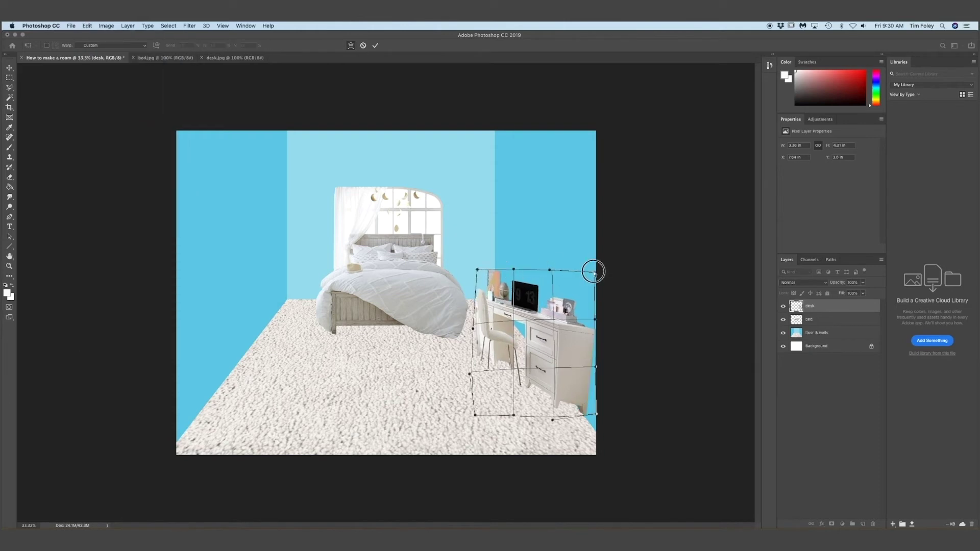
drag(594, 271, 589, 264)
drag(595, 319, 593, 311)
drag(553, 320, 553, 316)
drag(555, 372, 553, 377)
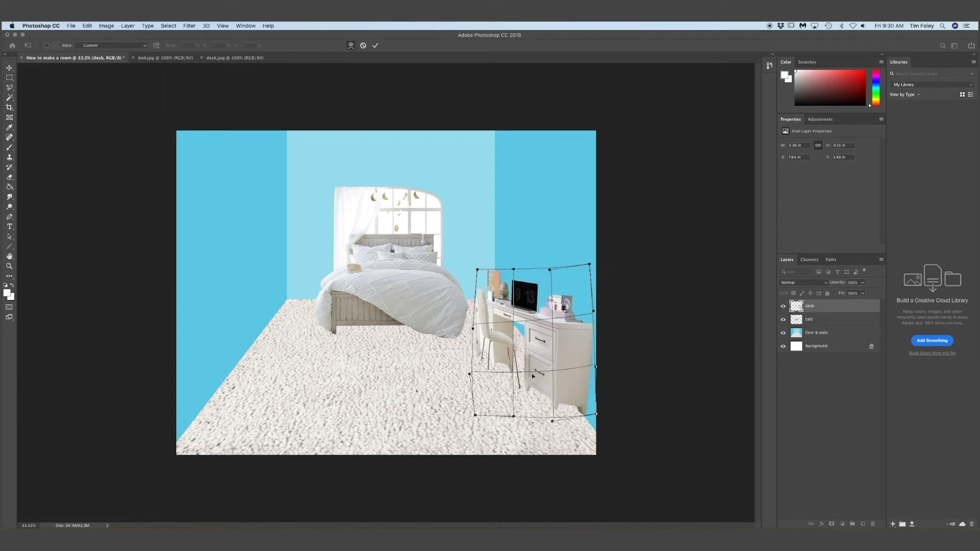
drag(508, 350, 494, 363)
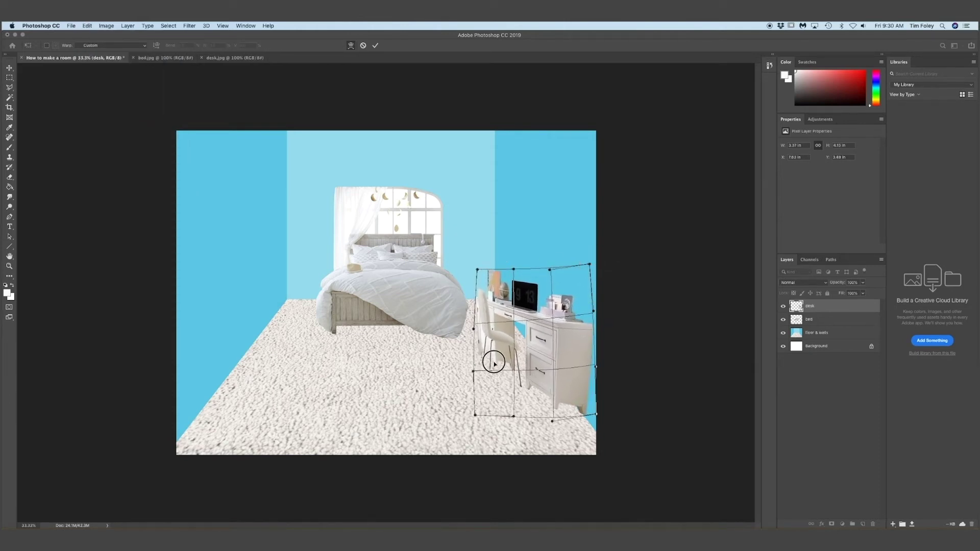
Shift the desk's upper edge slightly outward toward the bed to refine its perspective
click(87, 25)
mouse_move(120, 202)
click(212, 243)
drag(473, 265, 466, 265)
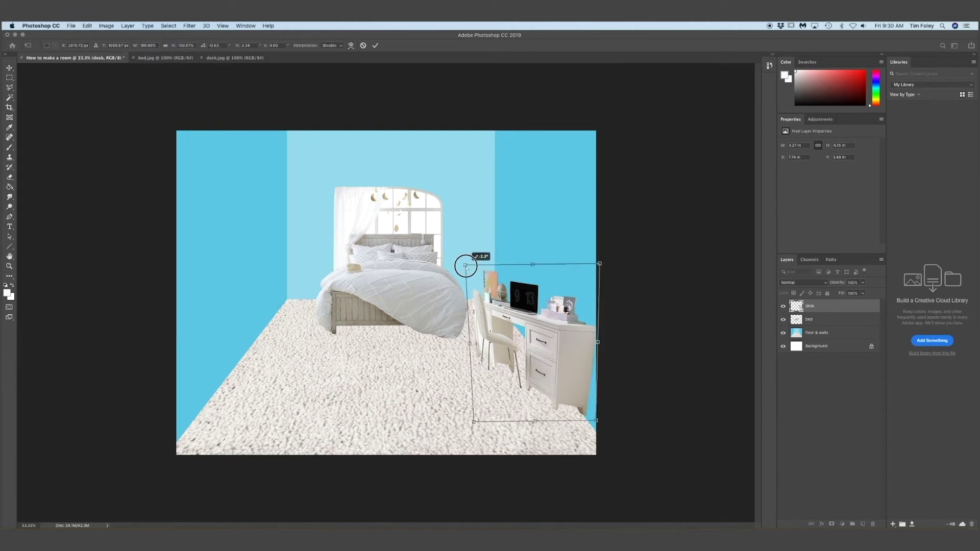
click(87, 25)
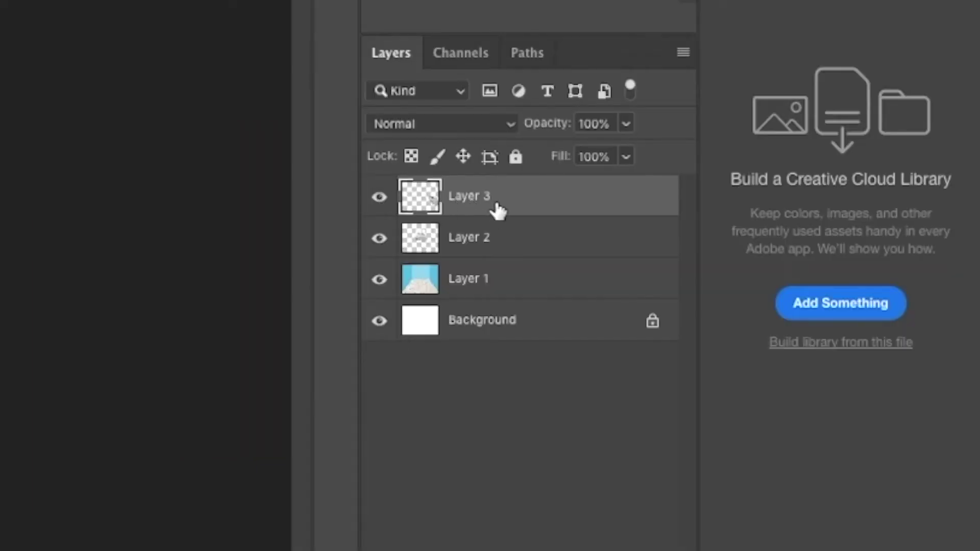
Rename Layer 2 as bed and Layer 1 as floor & walls
double_click(458, 236)
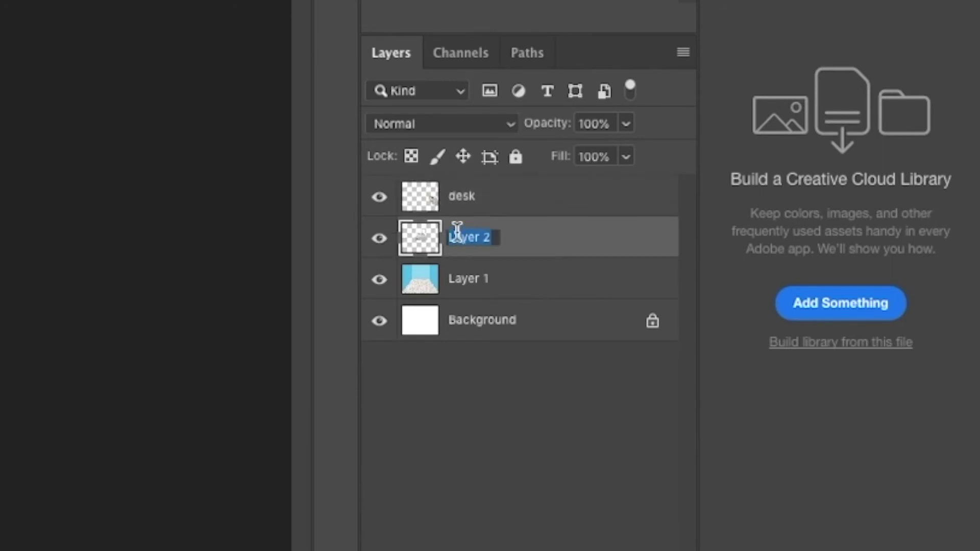
click(468, 288)
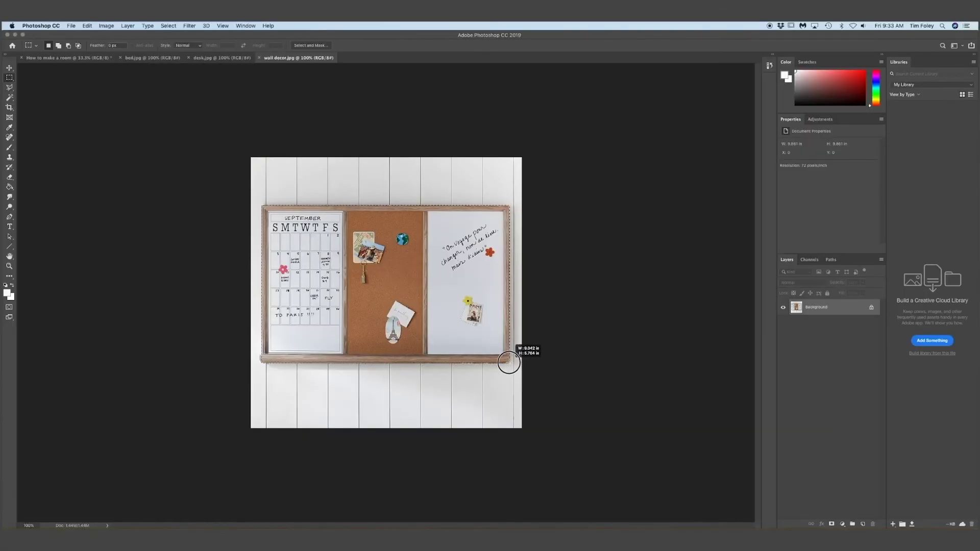
Paste the copied bulletin board into the room document and place it on the right wall above the desk
click(69, 58)
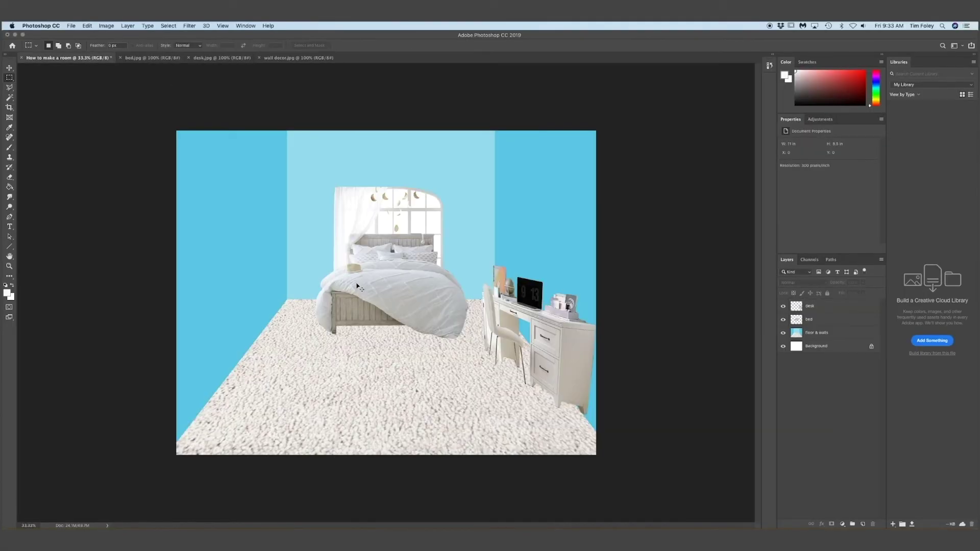
key(super+v)
click(9, 68)
drag(392, 294, 546, 227)
Skew the bulletin board so its outer edge is taller, matching the right wall's perspective, and reposition it above the desk
click(87, 26)
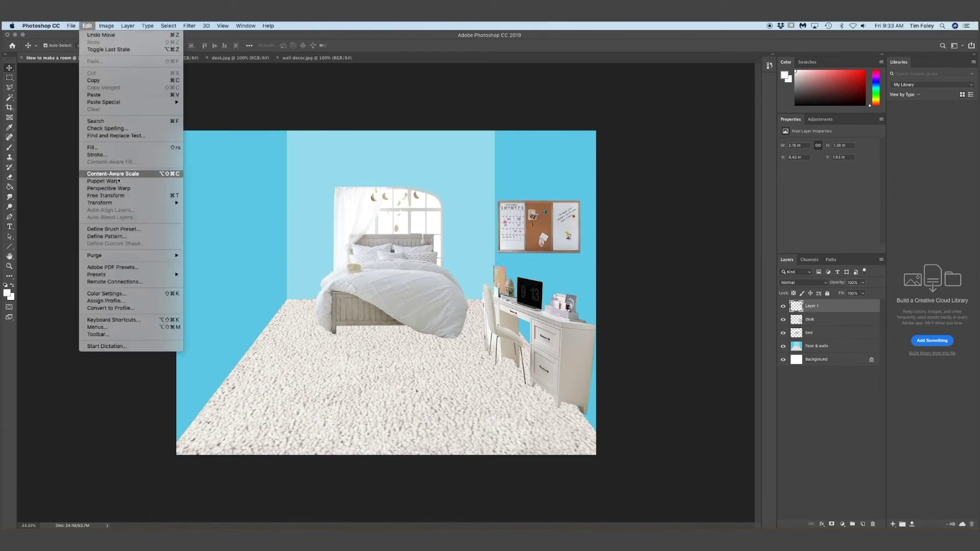
mouse_move(153, 203)
click(219, 228)
mouse_move(497, 202)
mouse_down()
mouse_move(520, 188)
mouse_move(498, 197)
mouse_up()
key(super+z)
click(578, 226)
drag(579, 253, 574, 267)
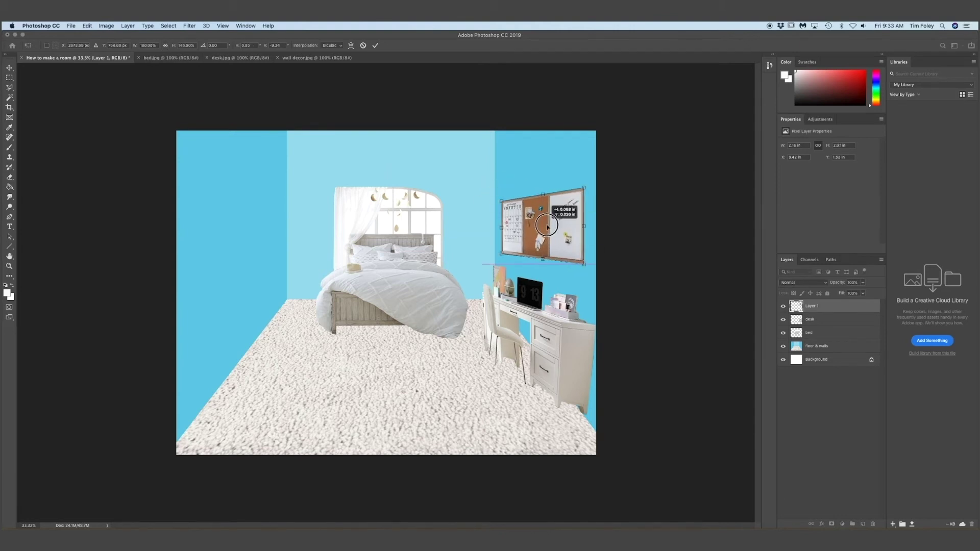
drag(548, 229, 558, 237)
drag(507, 238, 508, 236)
drag(508, 264, 509, 261)
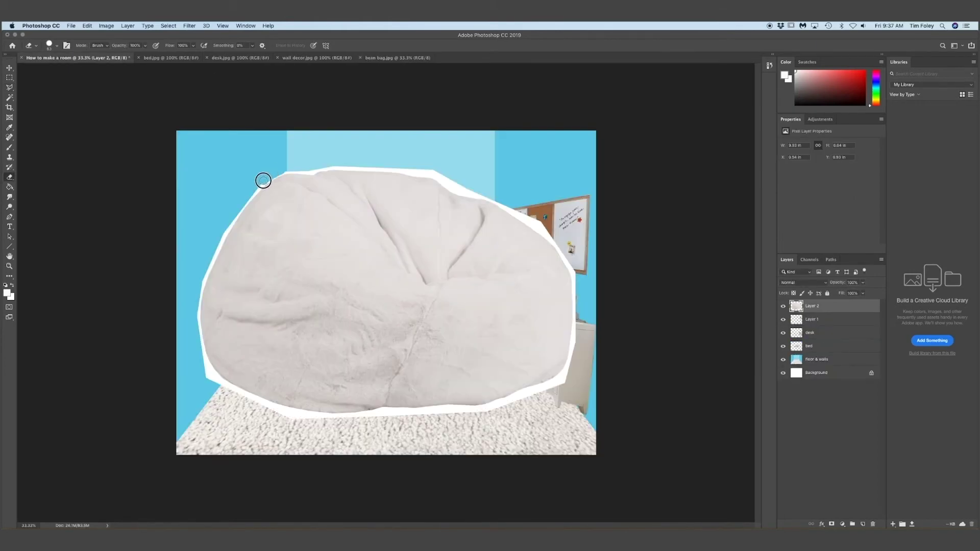
Erase the white border along the top and right side of the pasted bean bag
key(super+equal)
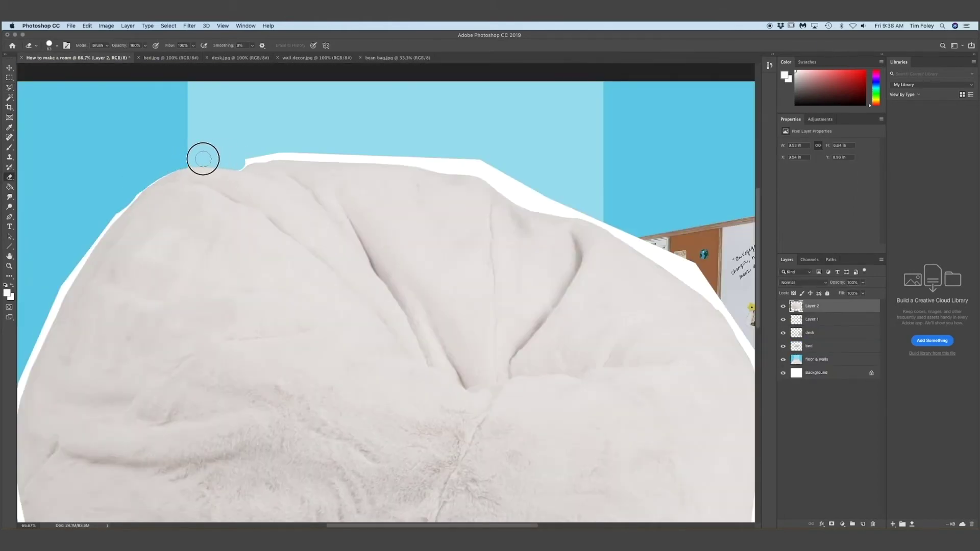
mouse_move(238, 163)
mouse_down()
mouse_move(358, 155)
mouse_move(502, 182)
mouse_up()
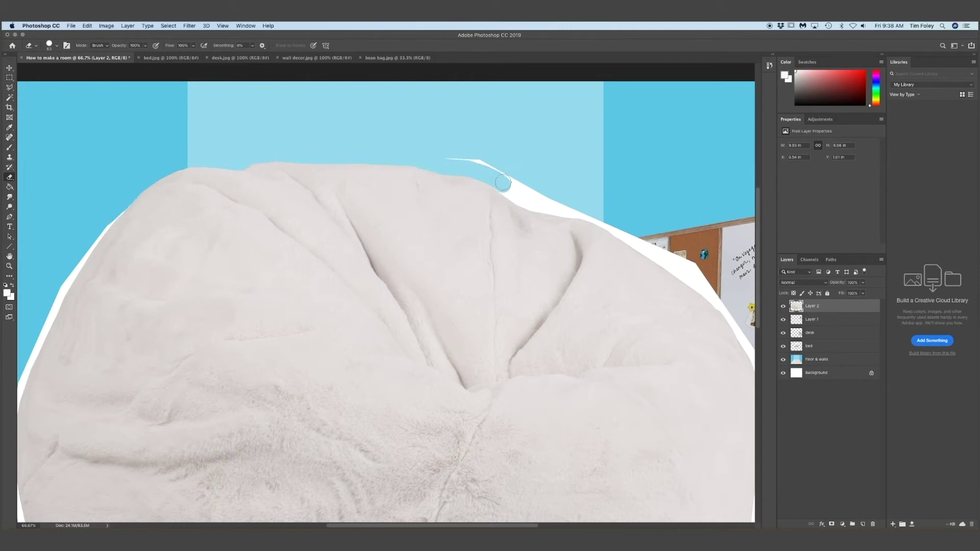
scroll(494, 169, right, 10)
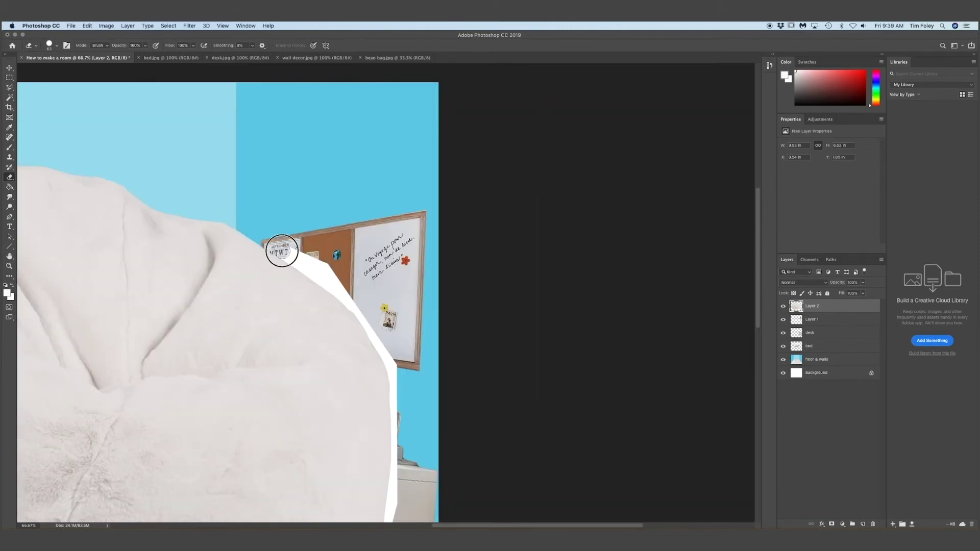
mouse_move(281, 251)
mouse_down()
mouse_move(389, 350)
mouse_move(389, 467)
mouse_up()
Erase the remaining white border along the bean bag's bottom and left side
scroll(380, 266, down, 2)
scroll(389, 467, down, 4)
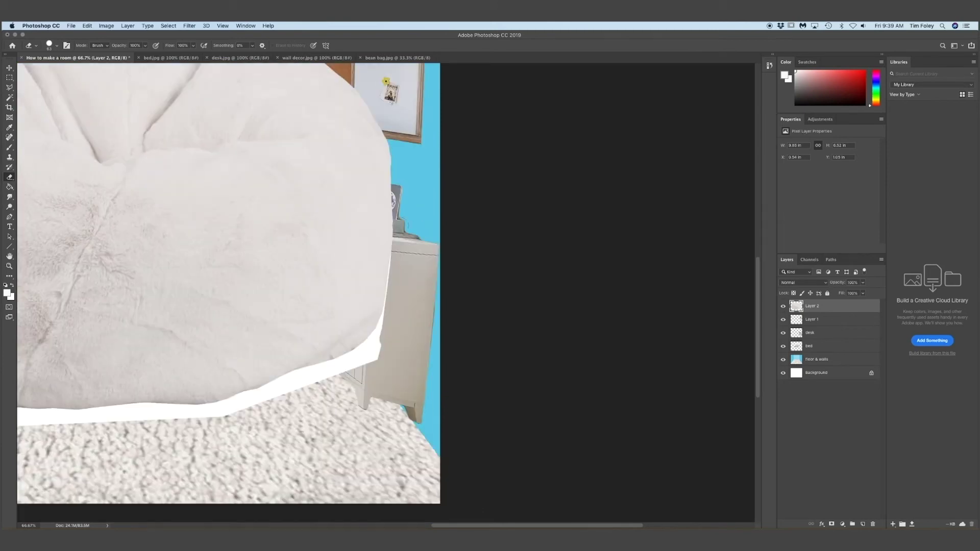
scroll(423, 362, left, 2)
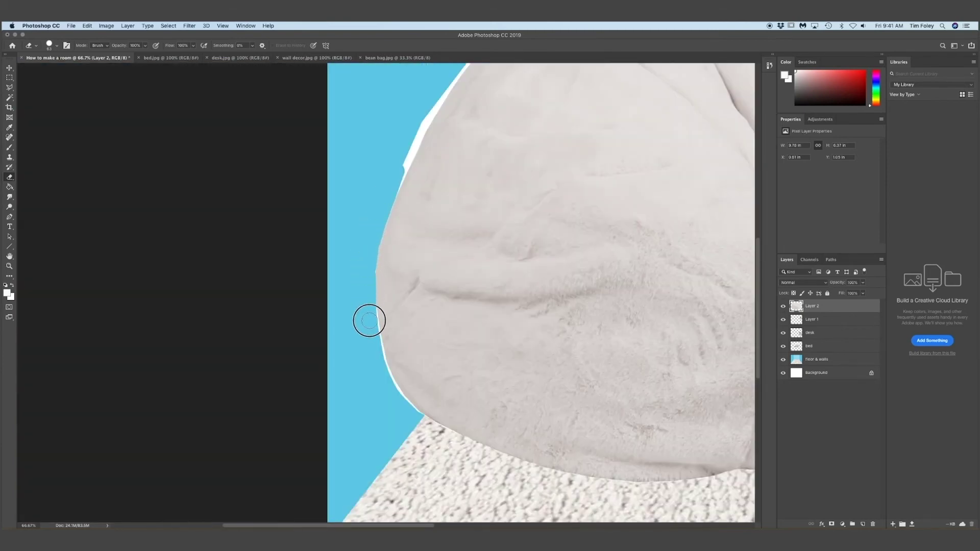
mouse_move(373, 338)
mouse_down()
mouse_move(409, 414)
mouse_move(441, 444)
mouse_move(405, 403)
mouse_up()
scroll(434, 296, up, 5)
mouse_move(482, 171)
mouse_down()
mouse_move(464, 183)
mouse_move(400, 290)
mouse_move(467, 177)
mouse_move(398, 296)
mouse_up()
key(ctrl+z)
drag(452, 267, 325, 266)
Scale the bean bag down and place it on the carpet in the room's front left corner
key(super+minus)
key(super+minus)
key(v)
click(87, 25)
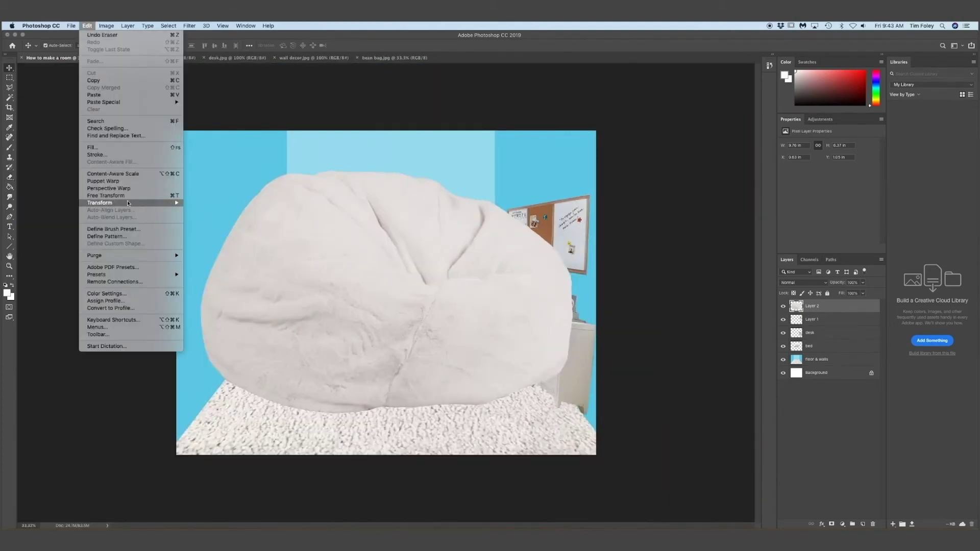
click(199, 215)
drag(571, 171, 341, 320)
drag(246, 368, 242, 382)
key(Return)
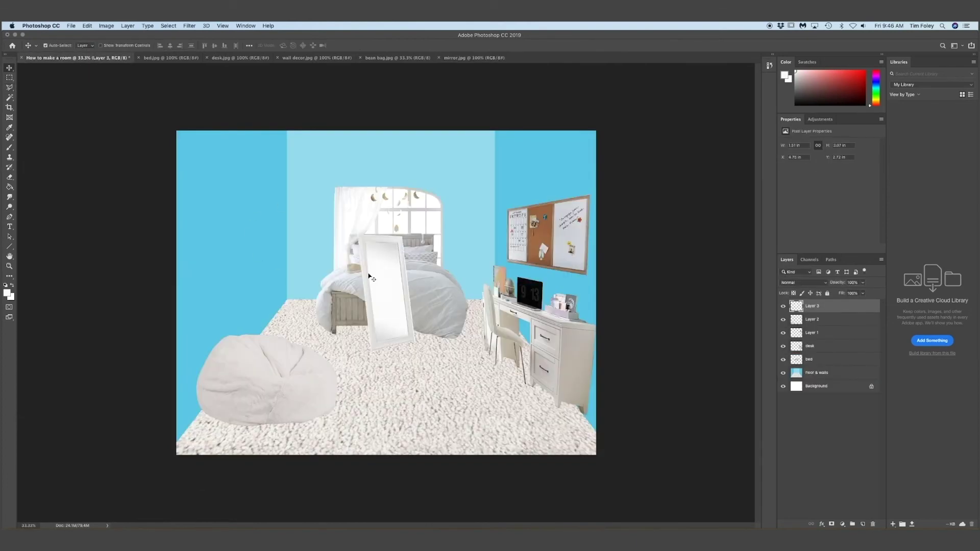
Distort the mirror by its corners so it narrows and leans against the left wall in perspective
click(88, 26)
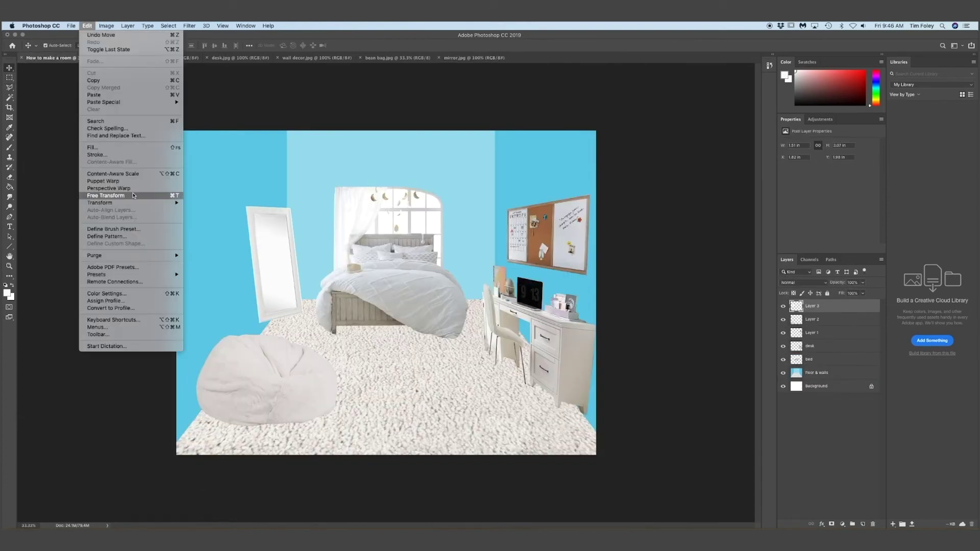
click(133, 196)
drag(273, 204, 274, 202)
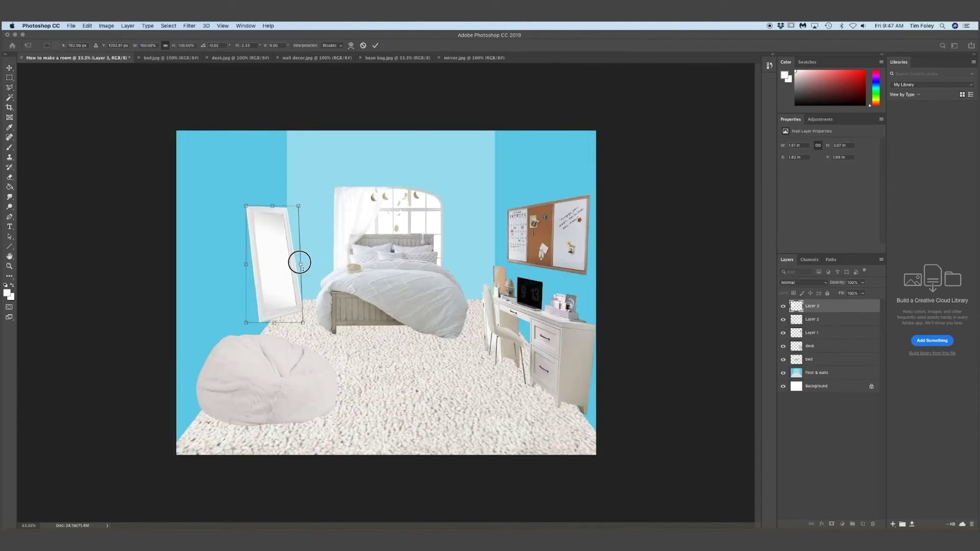
drag(245, 206, 233, 197)
drag(245, 321, 251, 322)
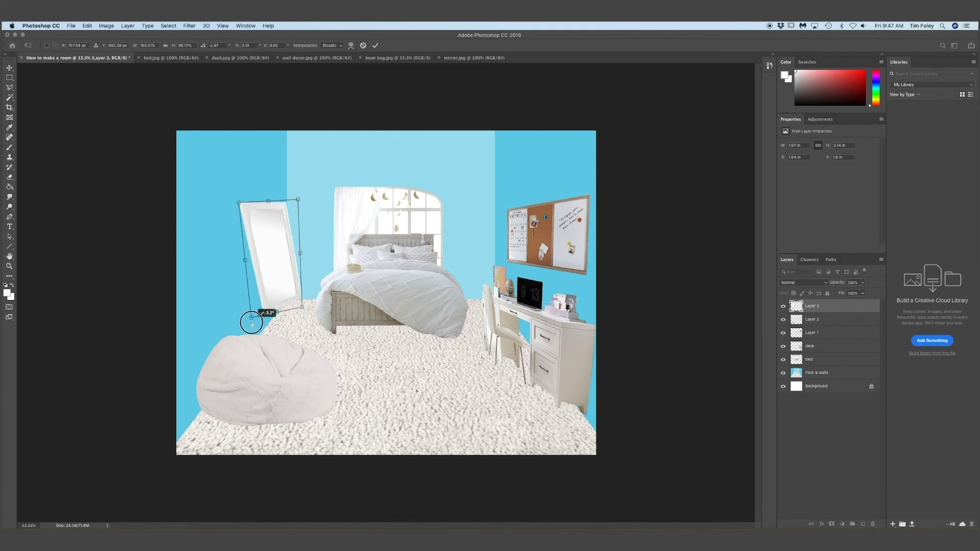
drag(298, 199, 236, 197)
drag(273, 265, 275, 278)
drag(304, 320, 304, 313)
drag(253, 331, 296, 311)
drag(247, 212, 250, 212)
drag(293, 214, 290, 214)
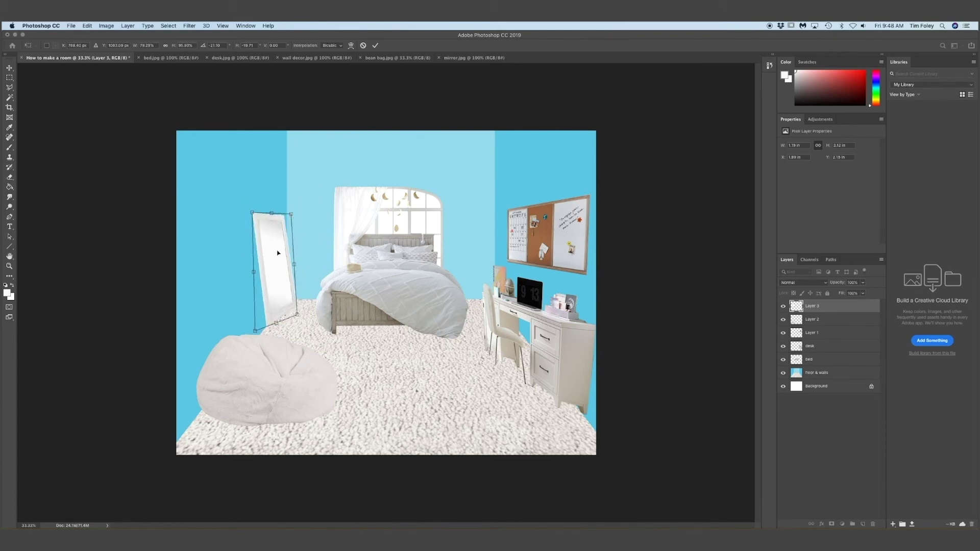
Fine-tune the mirror's corners and sides so its frame tilts back naturally against the left wall
drag(276, 323, 279, 324)
drag(300, 315, 300, 316)
drag(249, 213, 248, 212)
drag(291, 214, 291, 217)
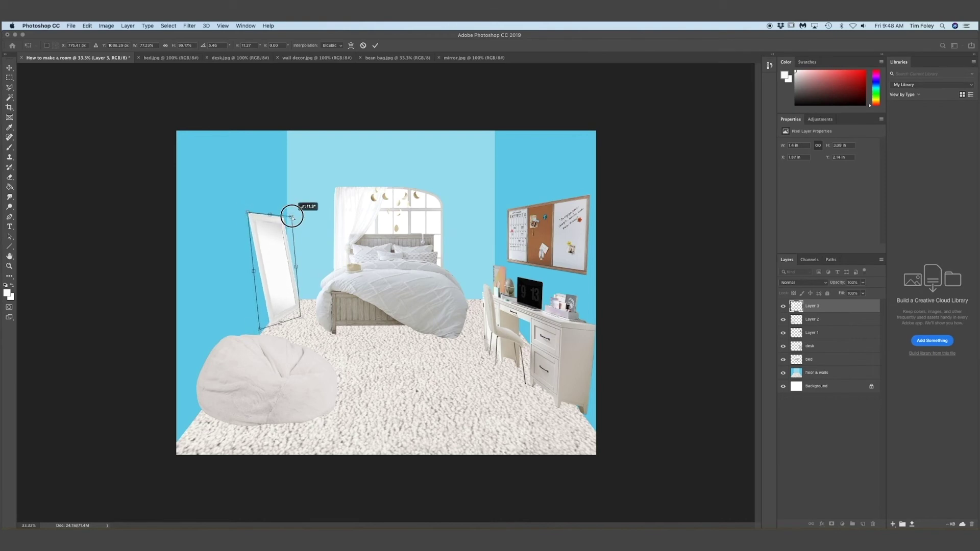
drag(294, 265, 294, 267)
drag(254, 271, 257, 270)
drag(291, 218, 290, 218)
drag(300, 315, 301, 315)
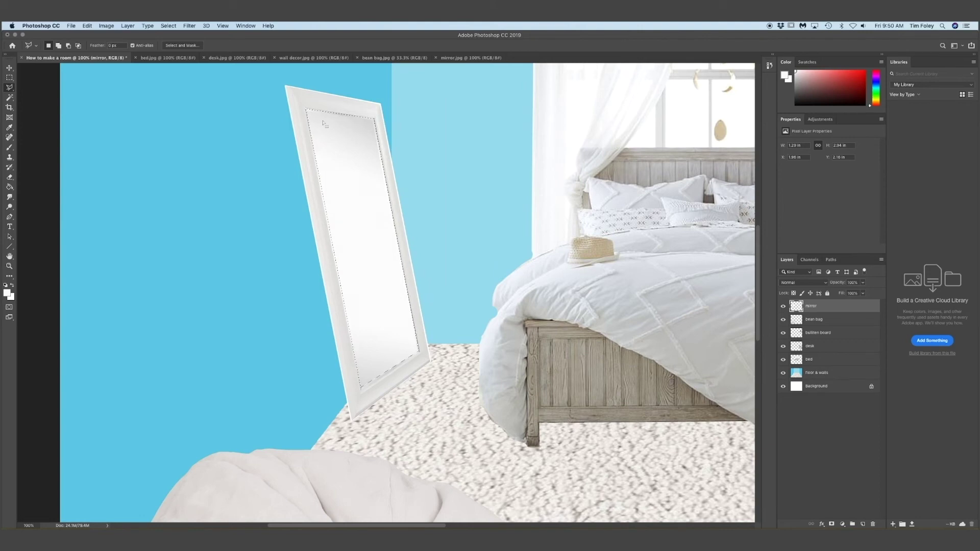
Delete the selected glass area inside the mirror's frame
key(Delete)
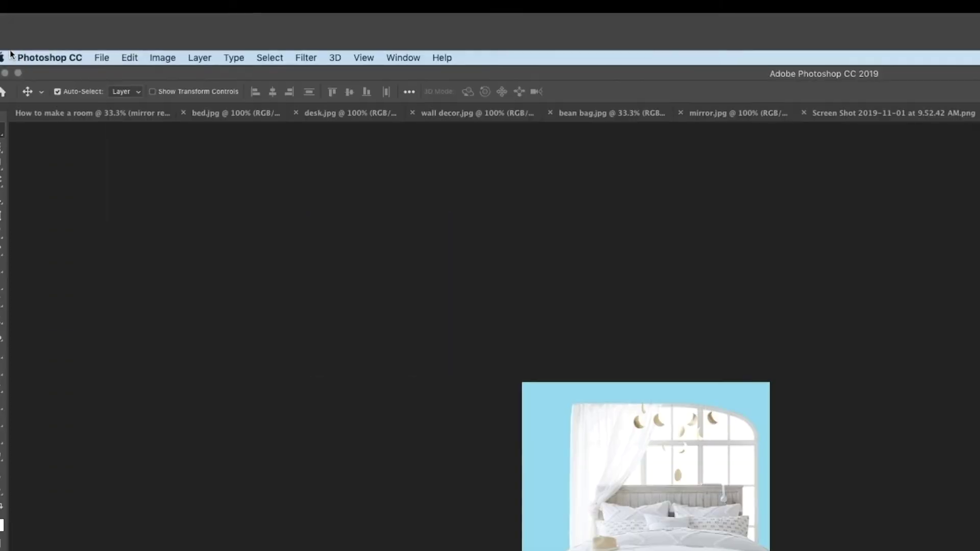
Flip the canvas of the bed screenshot horizontally for use as the mirror's reflection
click(107, 25)
mouse_move(189, 147)
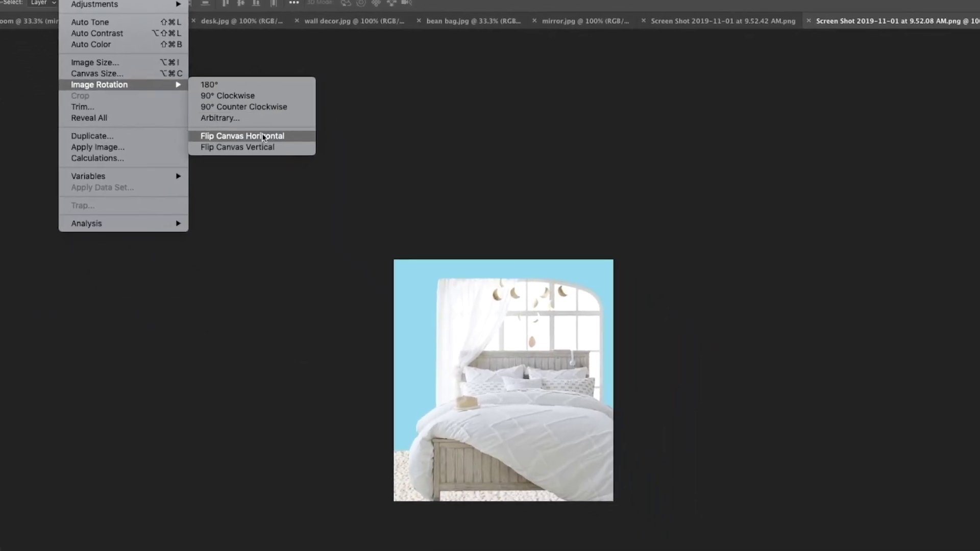
click(329, 200)
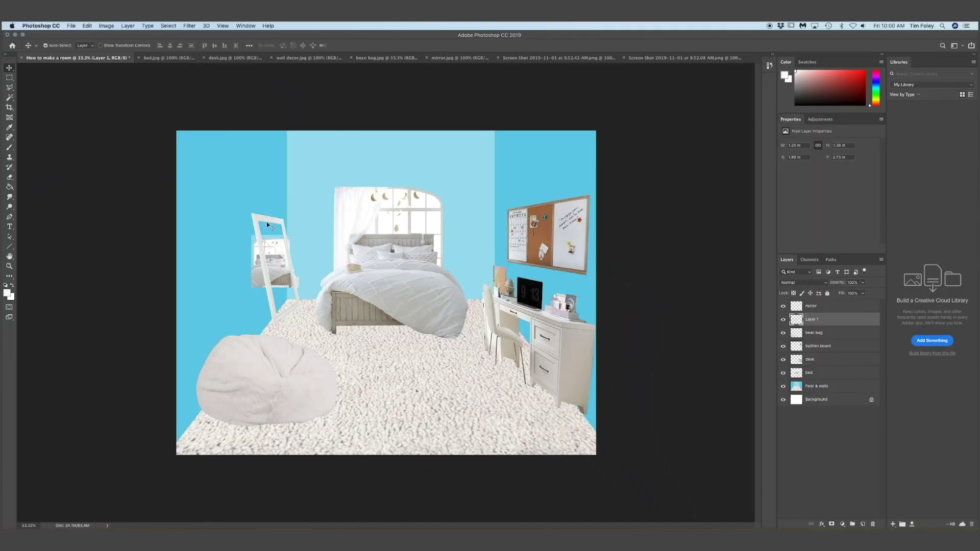
Scale the pasted bed reflection up to about 2.2 in wide so it covers the mirror's opening
click(87, 25)
mouse_move(127, 198)
click(224, 288)
Distort the bed reflection by its corners so it slants along with the leaning mirror frame
click(88, 26)
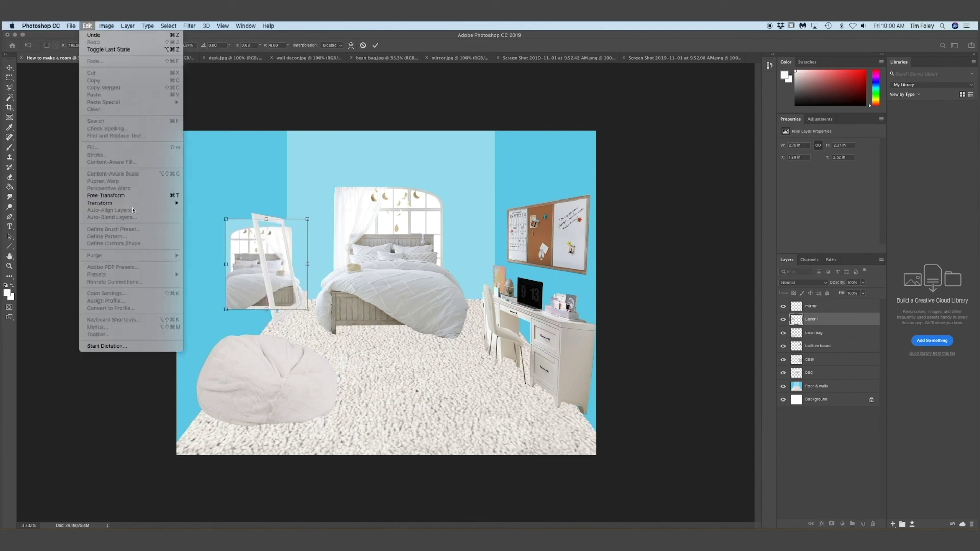
click(204, 245)
drag(226, 219, 217, 197)
drag(300, 229, 301, 239)
drag(307, 320, 305, 301)
drag(225, 208, 256, 217)
drag(266, 320, 278, 312)
drag(306, 297, 299, 301)
Fine-tune the reflection's corners and sides so it fills the mirror's opening in perspective, and apply the transformation
drag(288, 220, 291, 212)
drag(245, 297, 248, 299)
drag(226, 214, 227, 224)
drag(299, 302, 307, 301)
drag(238, 334, 240, 342)
drag(228, 224, 222, 213)
drag(254, 280, 258, 278)
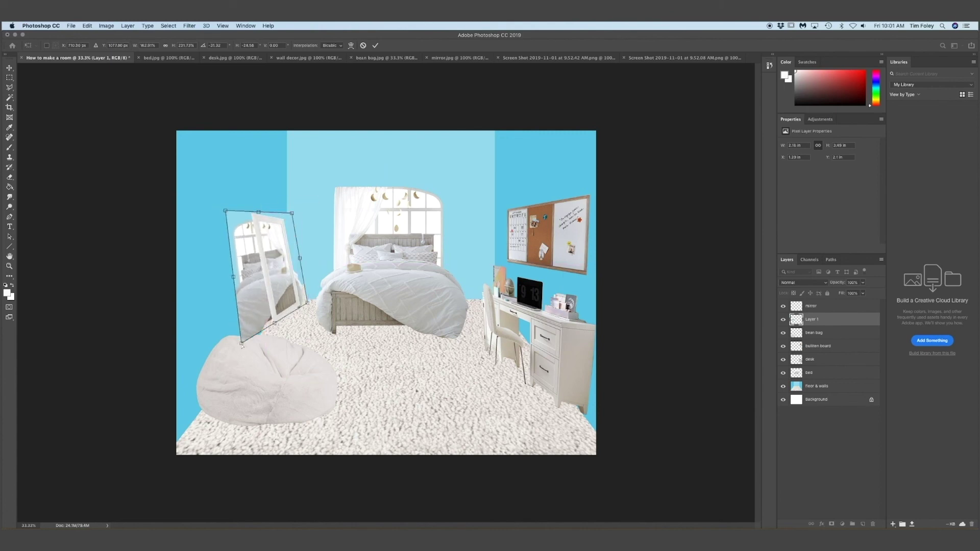
drag(241, 342, 230, 350)
drag(307, 302, 305, 310)
drag(292, 211, 292, 215)
drag(305, 309, 307, 308)
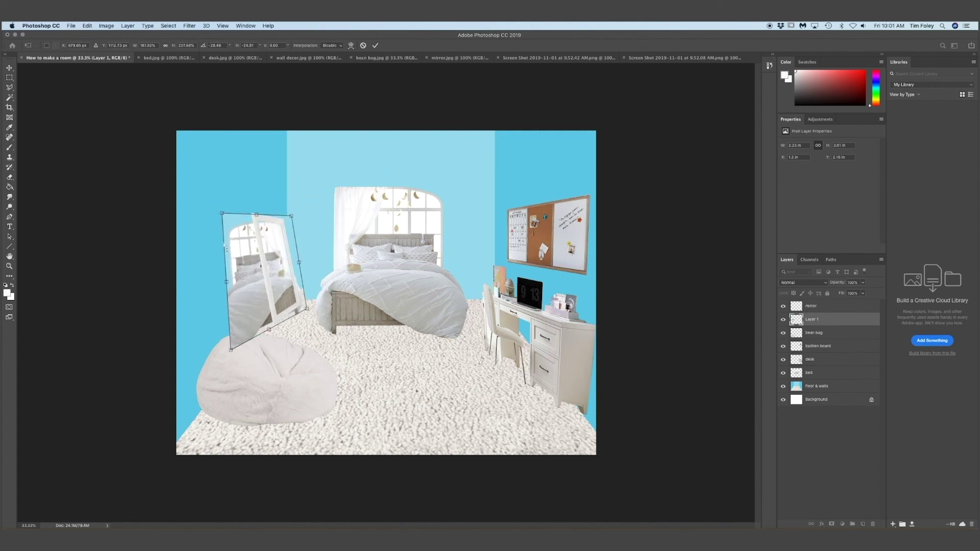
key(Return)
Erase the parts of the bed reflection that extend outside the mirror's frame
key(e)
key(super+plus)
scroll(219, 236, left, 5)
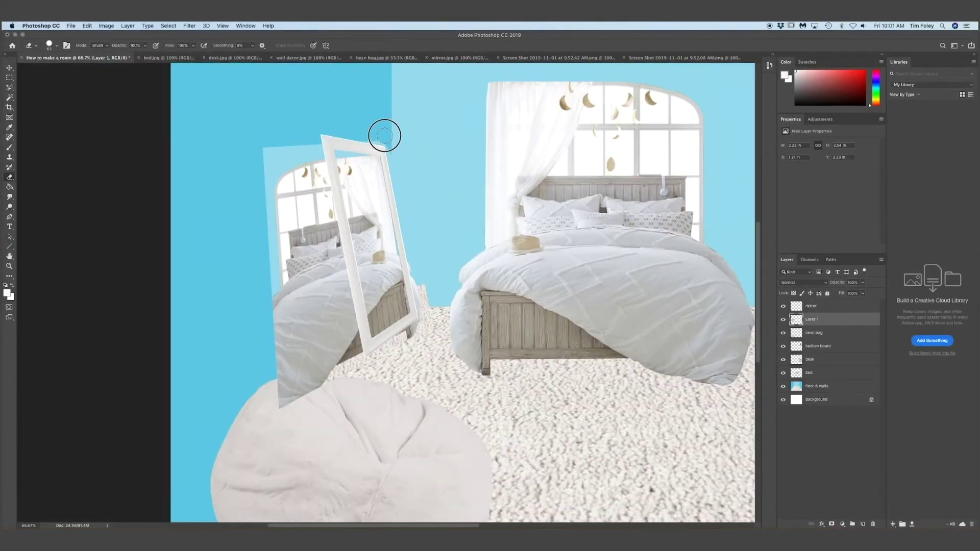
mouse_move(384, 135)
mouse_down()
mouse_move(293, 409)
mouse_move(268, 302)
mouse_move(306, 225)
mouse_move(281, 262)
mouse_move(328, 225)
mouse_move(352, 342)
mouse_move(318, 171)
mouse_up()
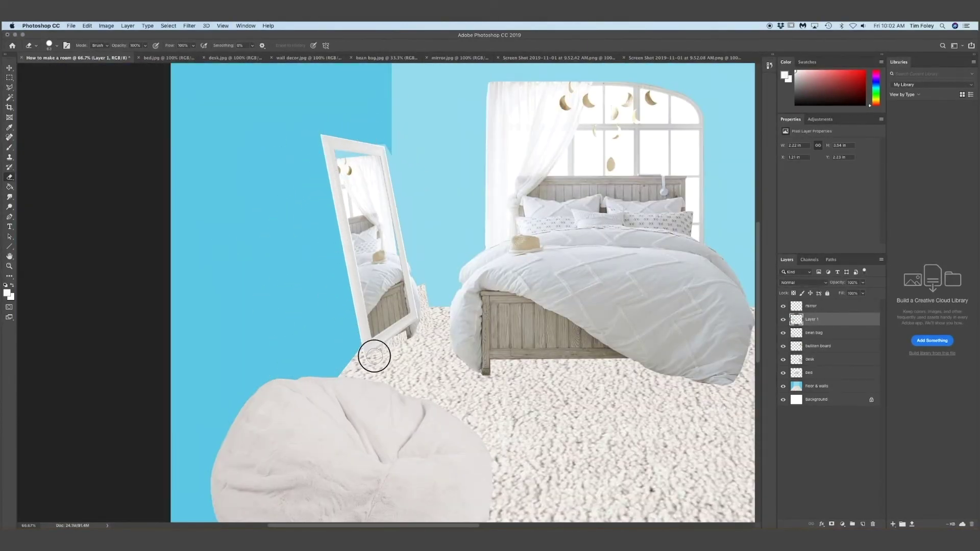
mouse_move(374, 356)
mouse_down()
mouse_move(427, 315)
mouse_move(401, 202)
mouse_up()
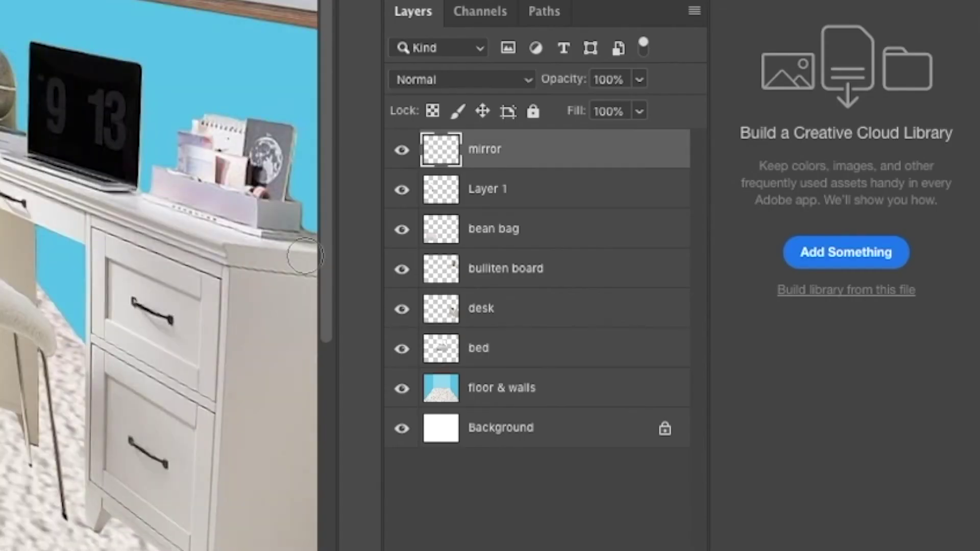
Rename Layer 1 as "mirror reflection" and lower its opacity so the wall shows through
double_click(811, 318)
text(mirror)
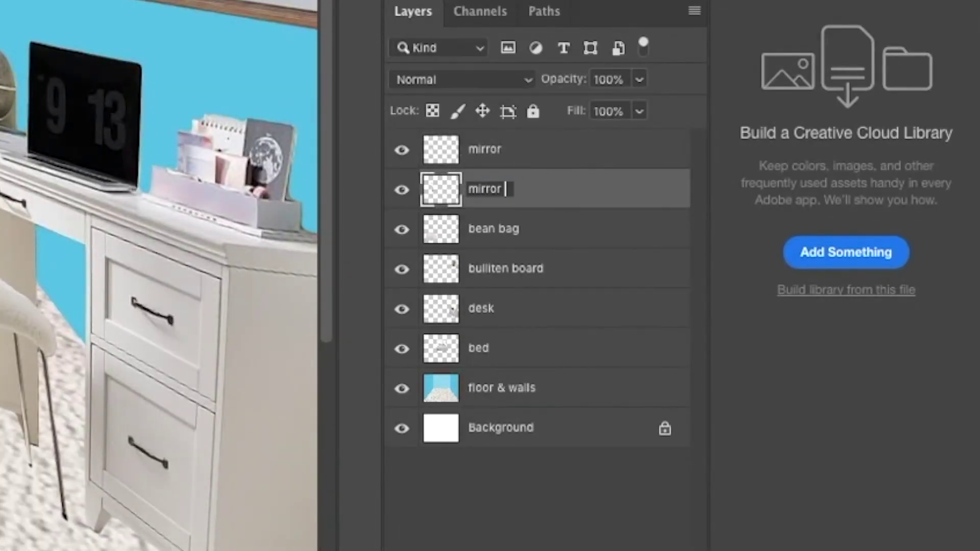
text( reflection)
click(639, 79)
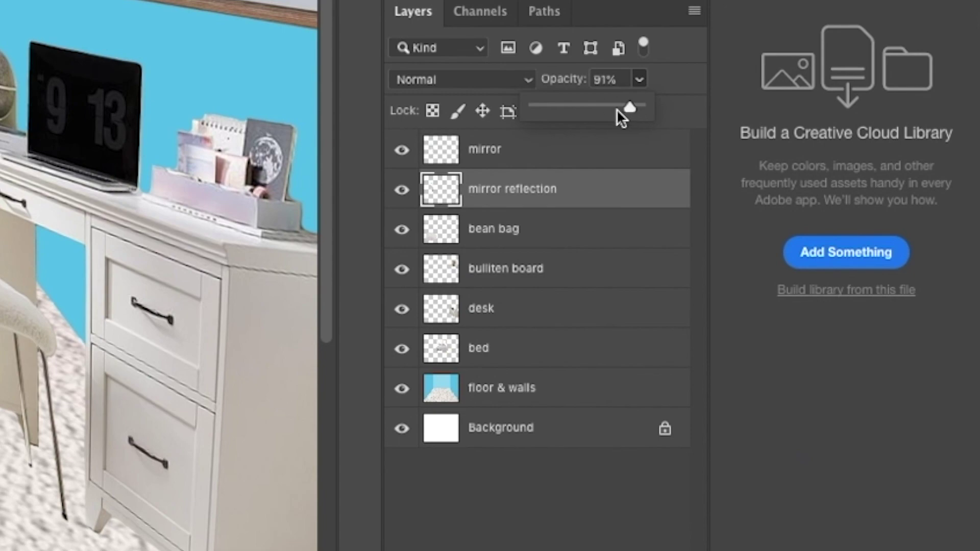
click(497, 544)
Save the room document and switch to the Move tool
key(super+minus)
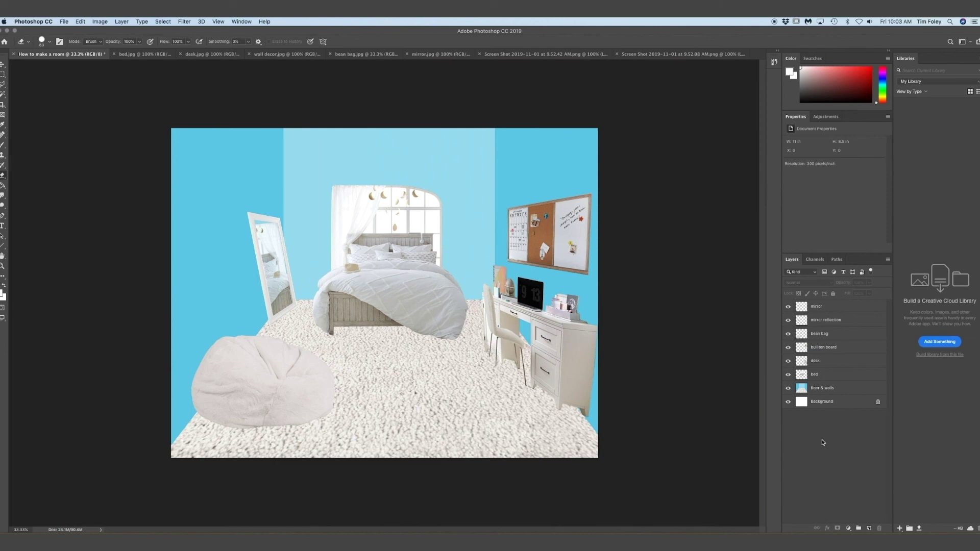
key(super+s)
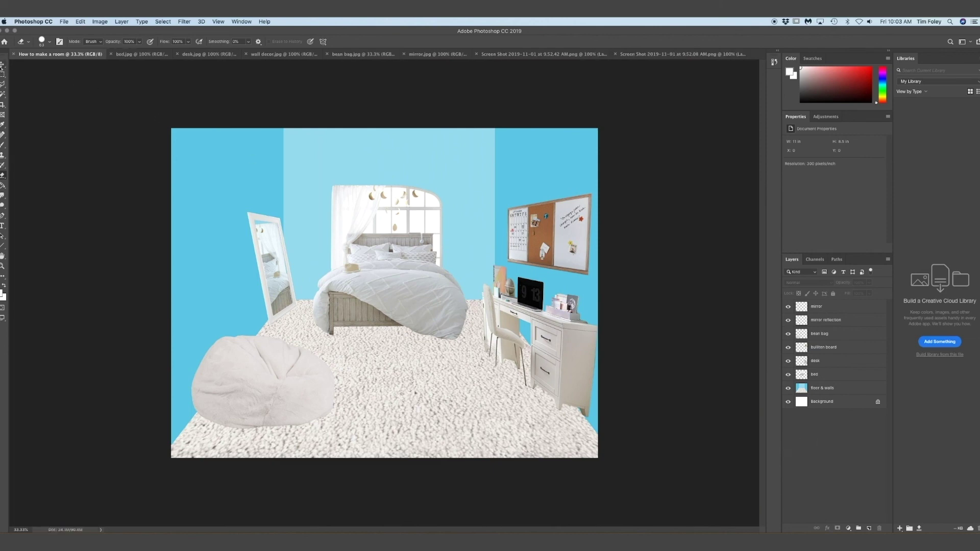
click(2, 66)
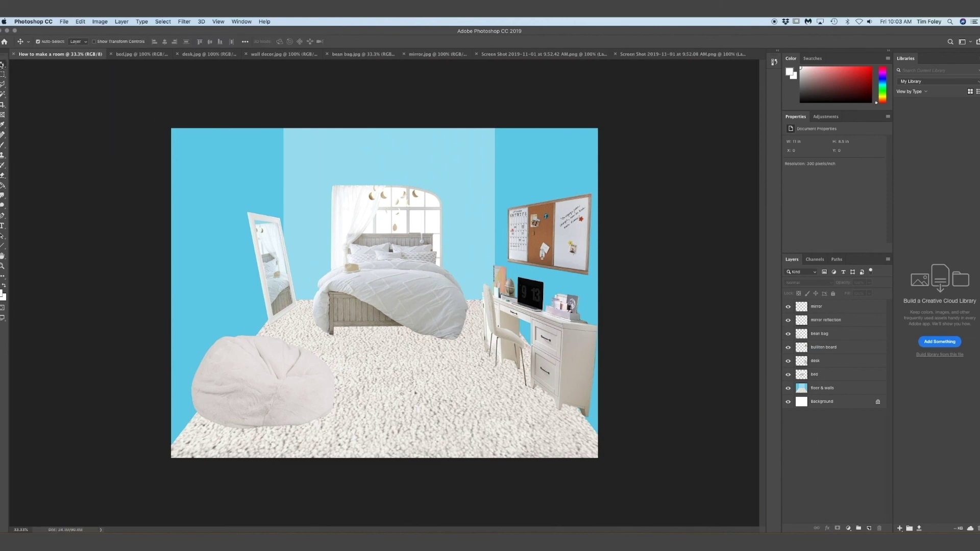